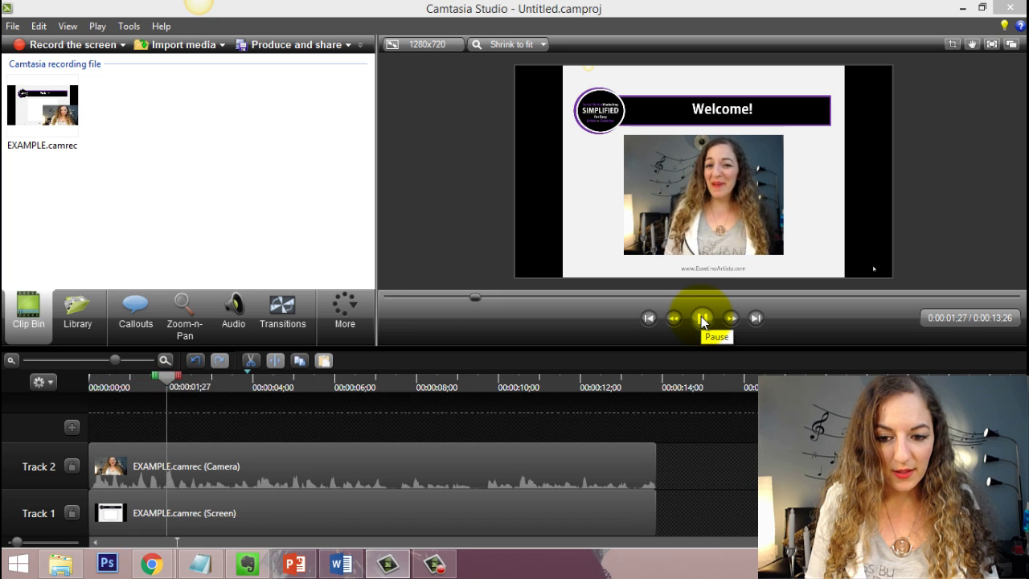
# Pause the finished example video playing in Camtasia's preview player
pyautogui.click(702, 318)
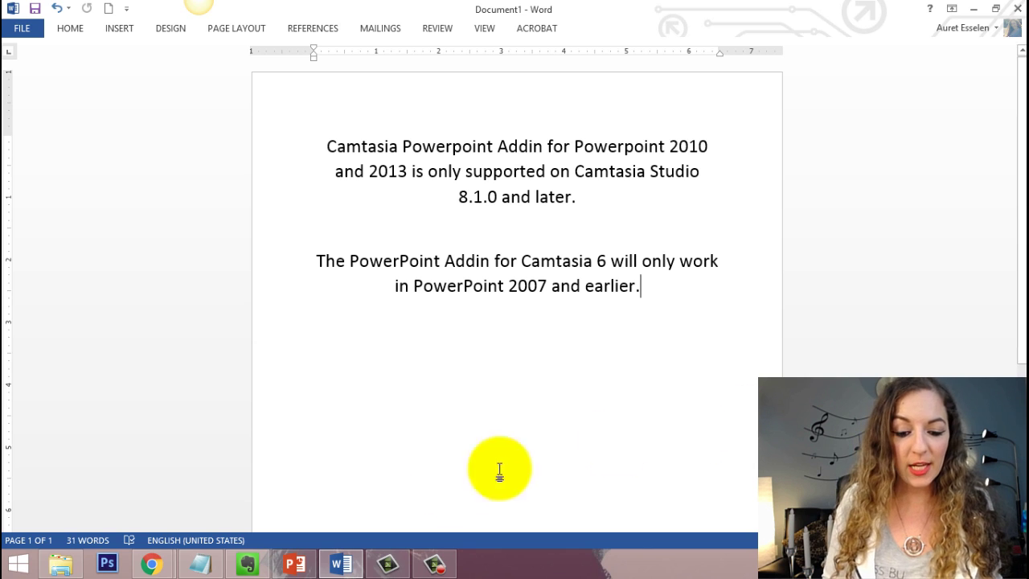
pyautogui.click(398, 561)
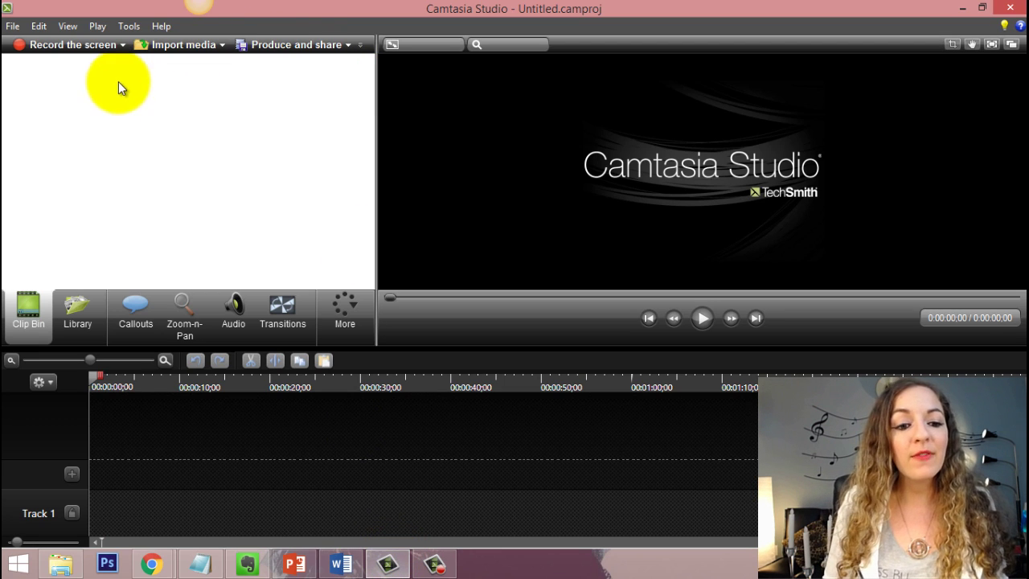
pyautogui.click(128, 27)
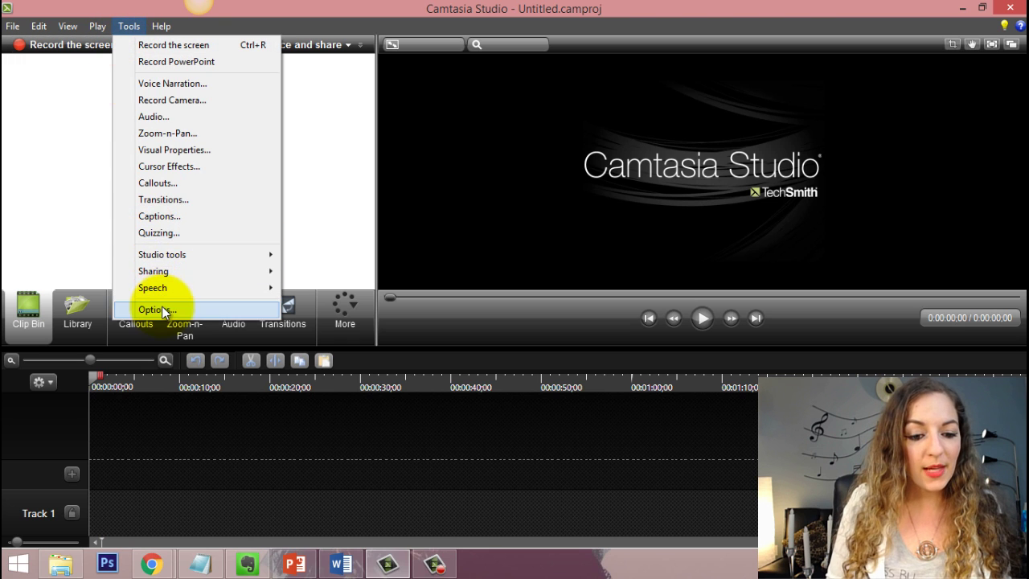
pyautogui.click(161, 309)
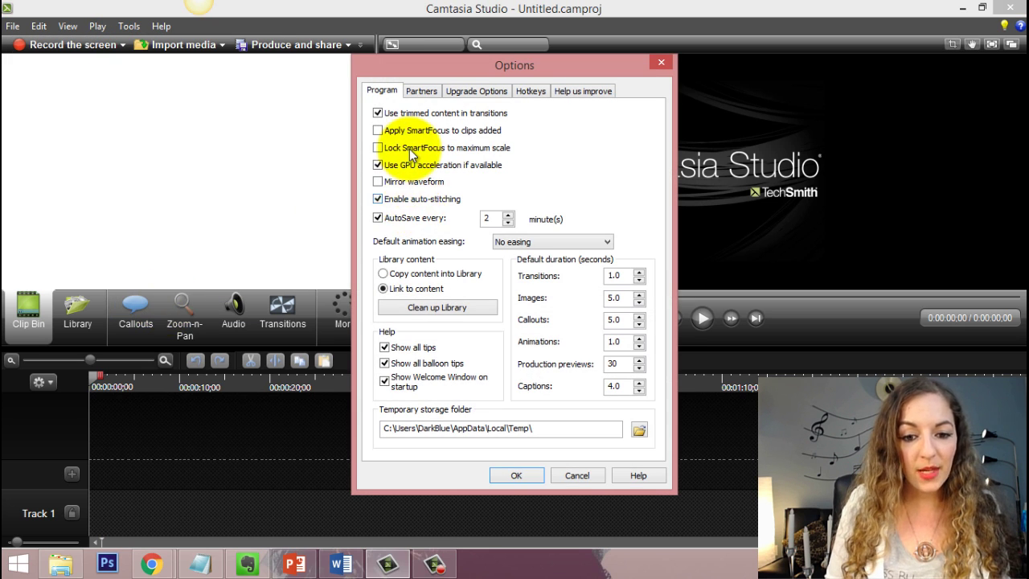
pyautogui.click(417, 94)
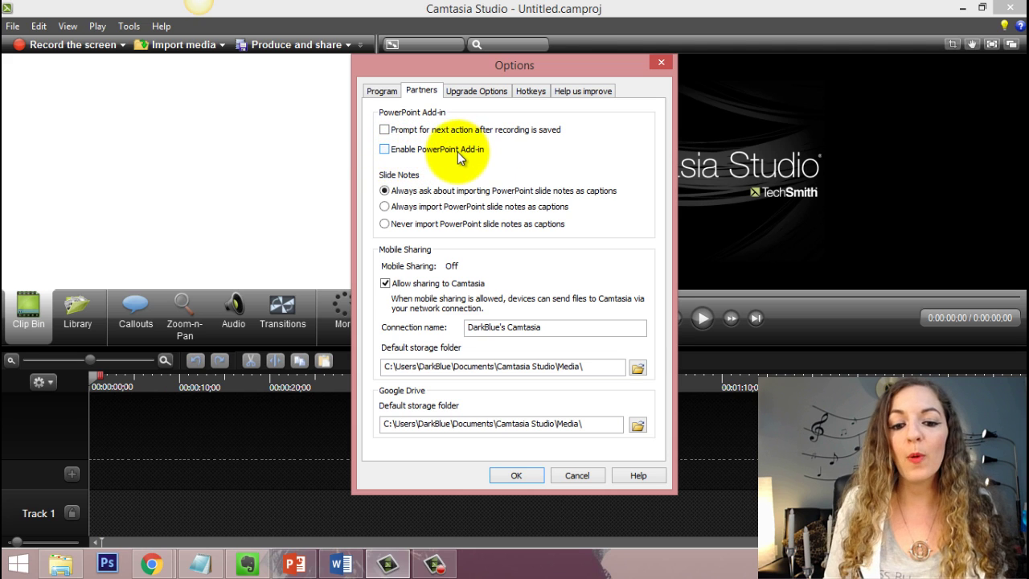
pyautogui.click(387, 149)
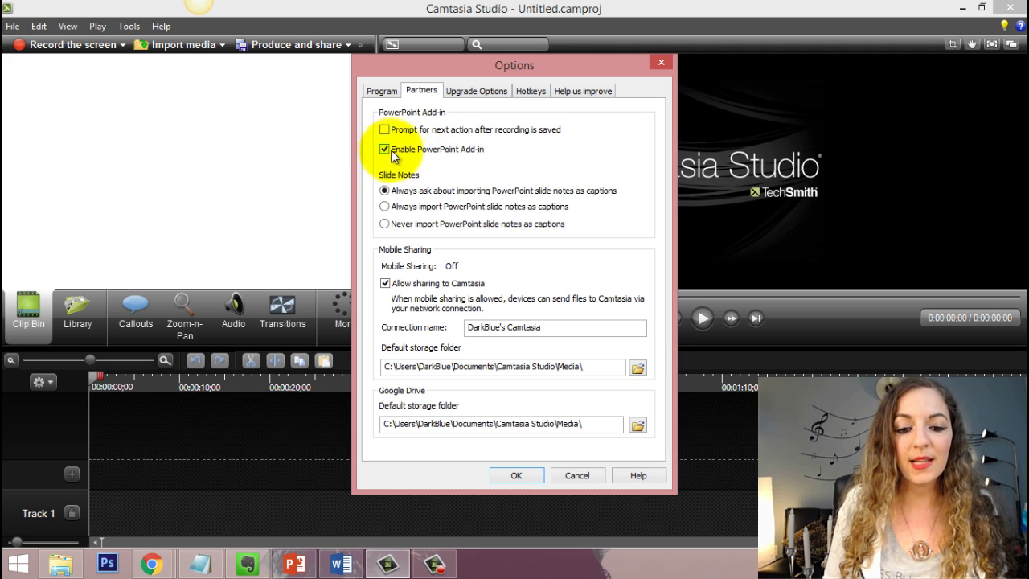
pyautogui.click(575, 477)
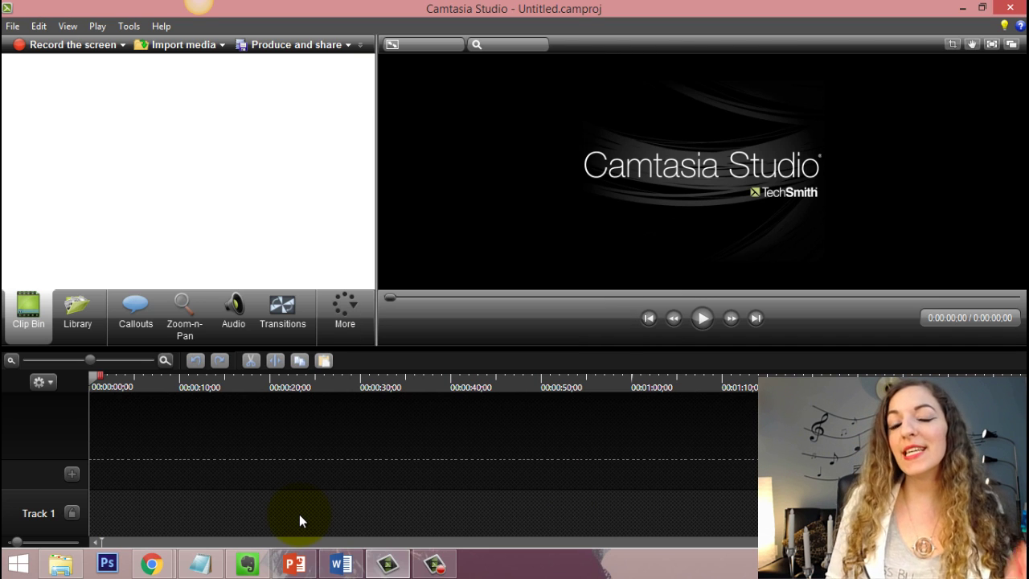
# Bring SLIDE EXAMPLE forward and show the Add-Ins page of PowerPoint Options listing Camtasia Add-in
pyautogui.click(294, 564)
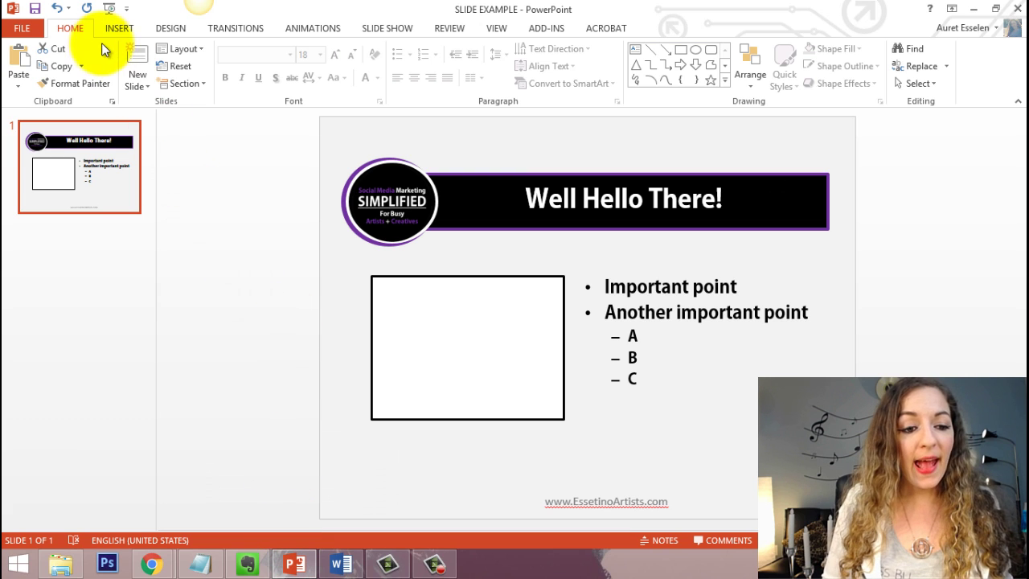
pyautogui.click(25, 28)
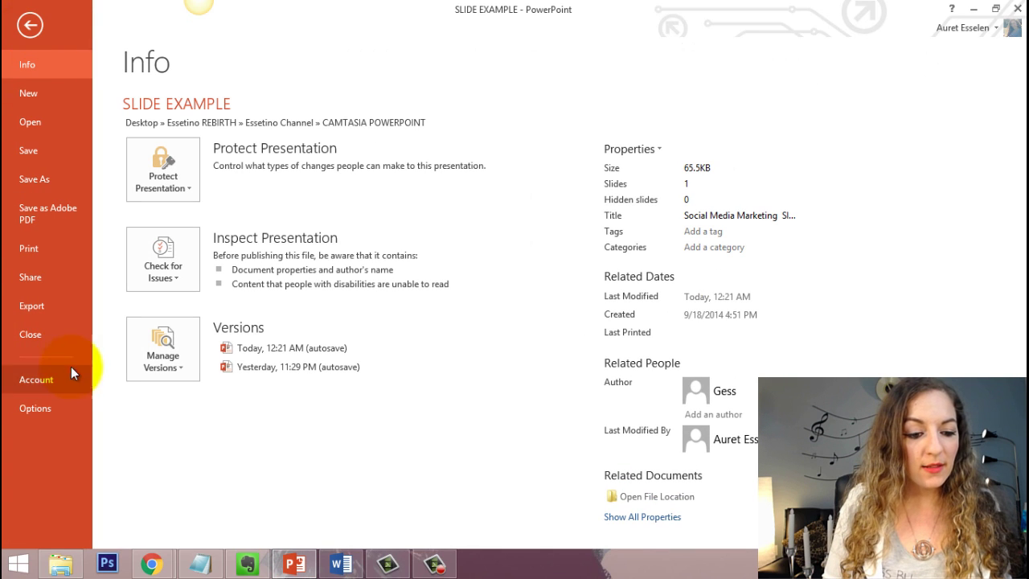
pyautogui.click(34, 409)
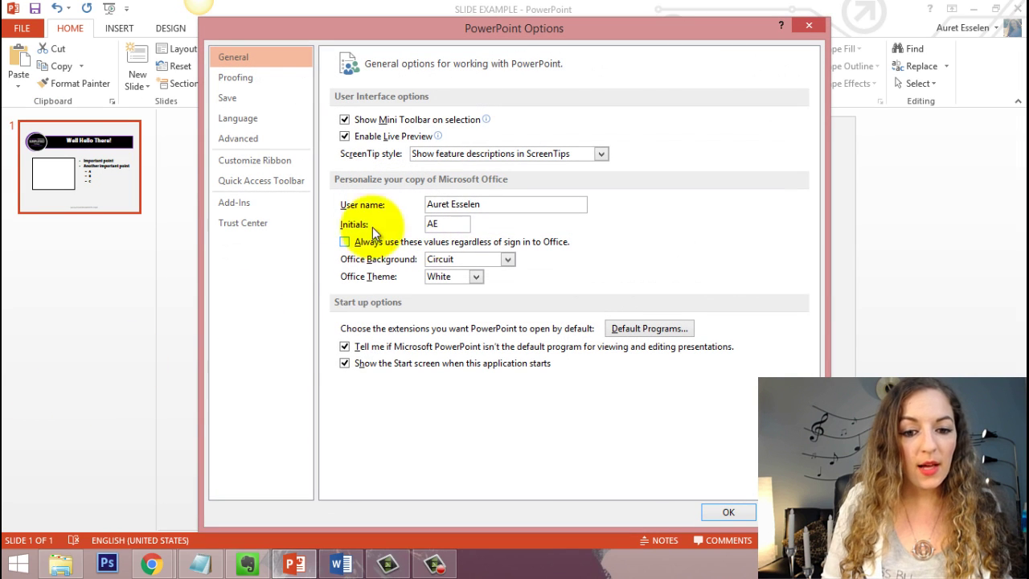
pyautogui.click(235, 204)
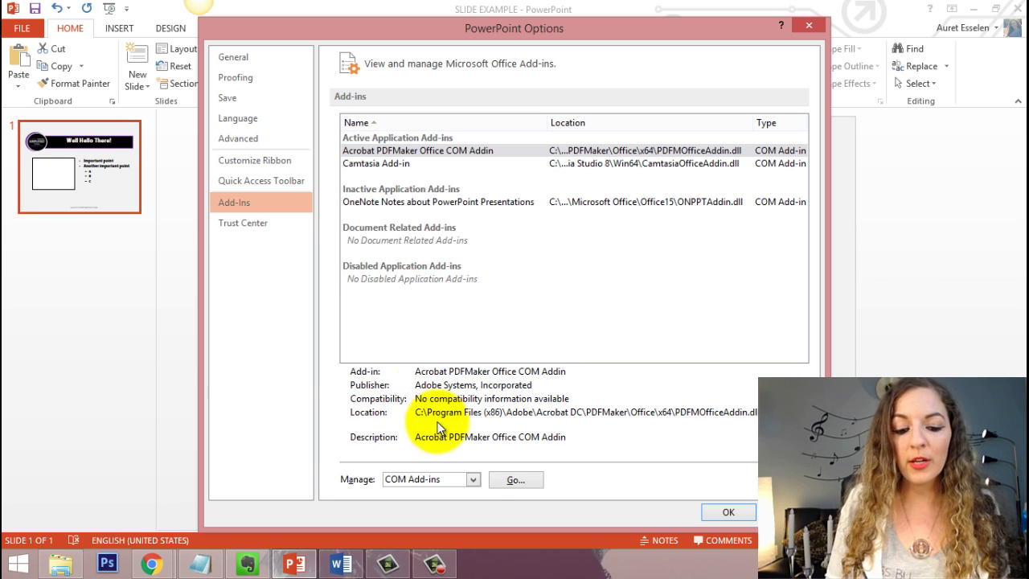
# View Disabled Items under Manage, confirm the list is empty, and close it
pyautogui.click(474, 480)
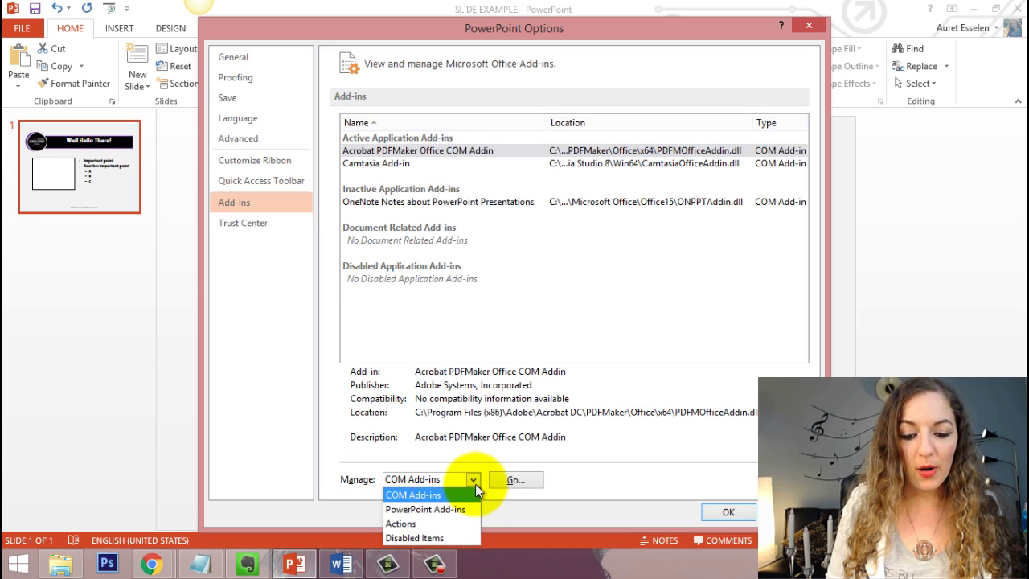
pyautogui.click(432, 539)
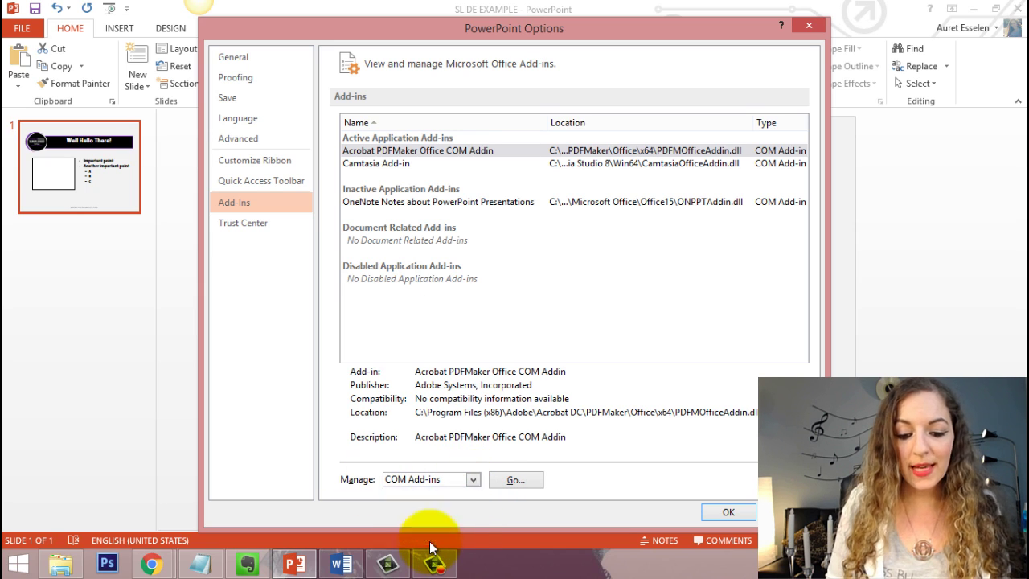
pyautogui.click(529, 481)
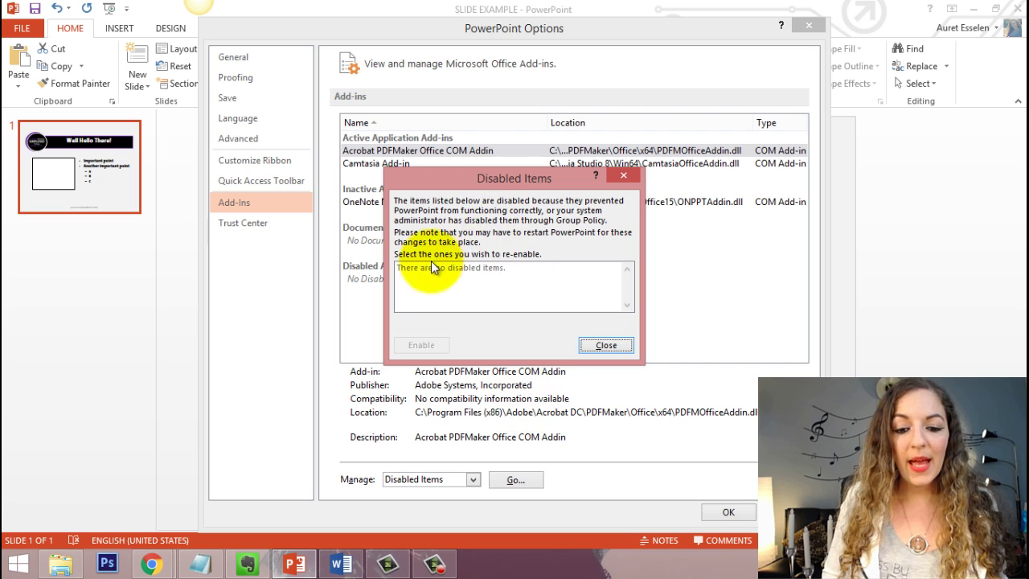
pyautogui.moveTo(477, 170); pyautogui.dragTo(595, 172)
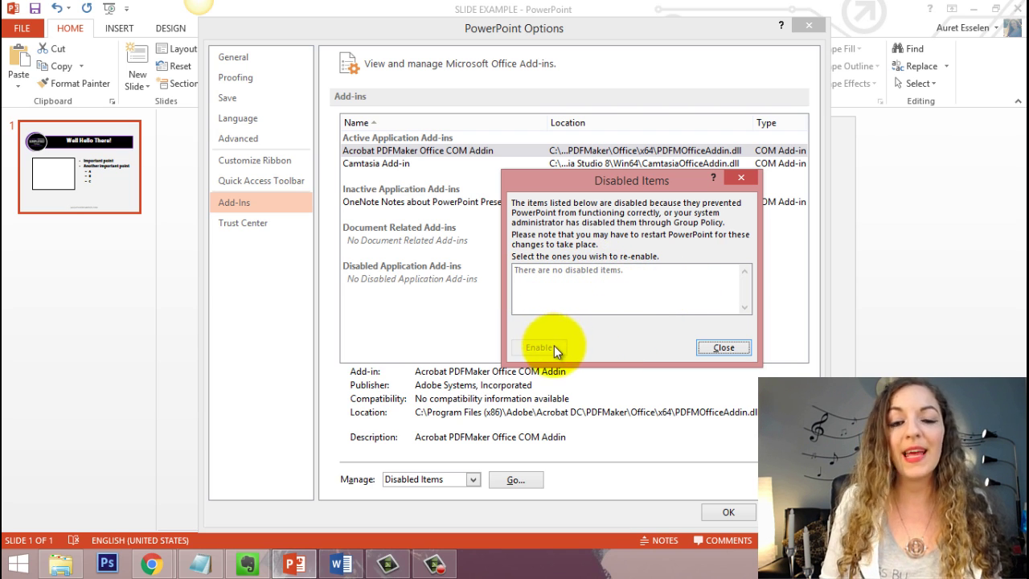
pyautogui.click(710, 349)
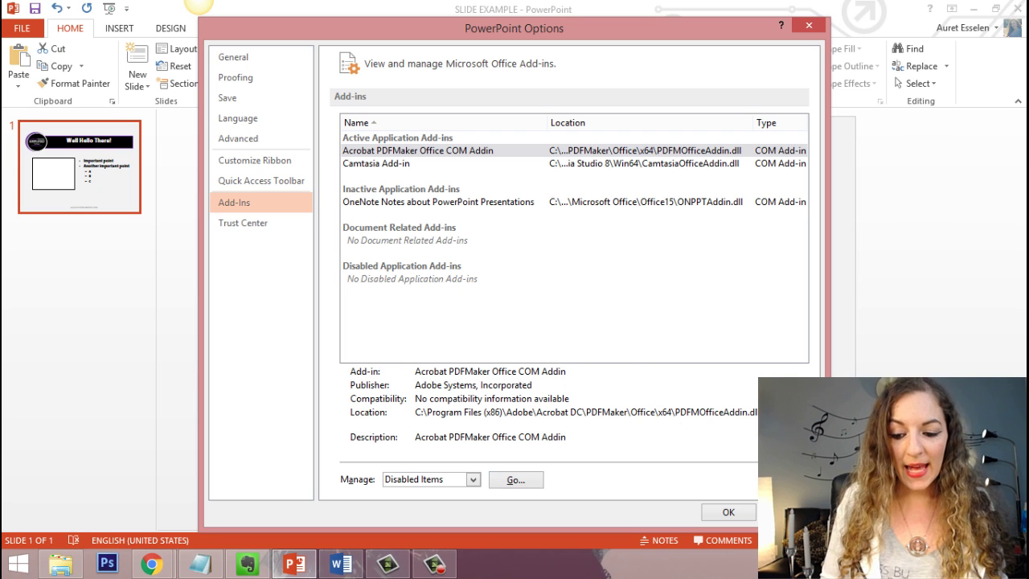
# Close PowerPoint Options, check the Camtasia toolbar on ADD-INS, then return to HOME
pyautogui.click(787, 512)
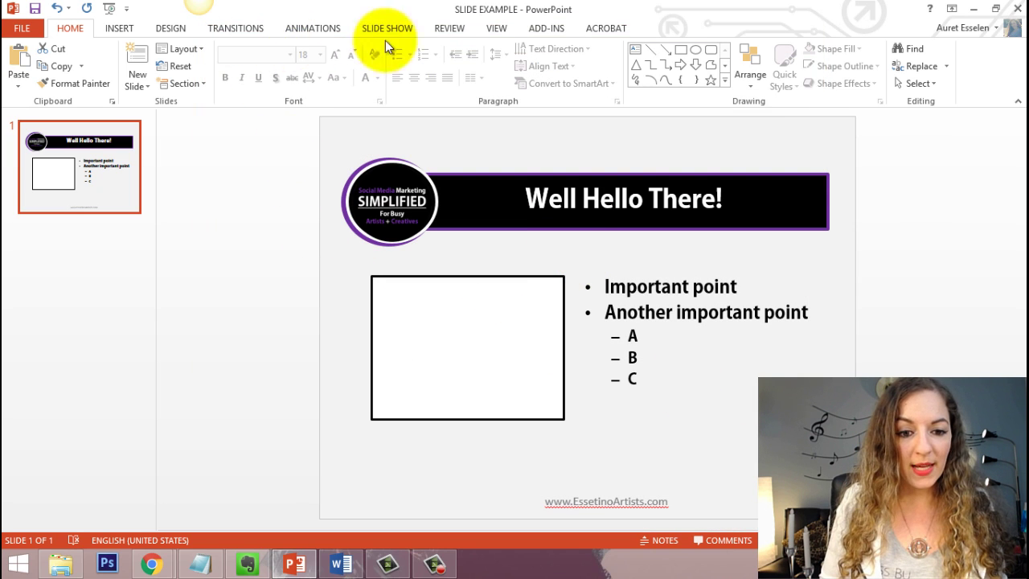
pyautogui.click(547, 32)
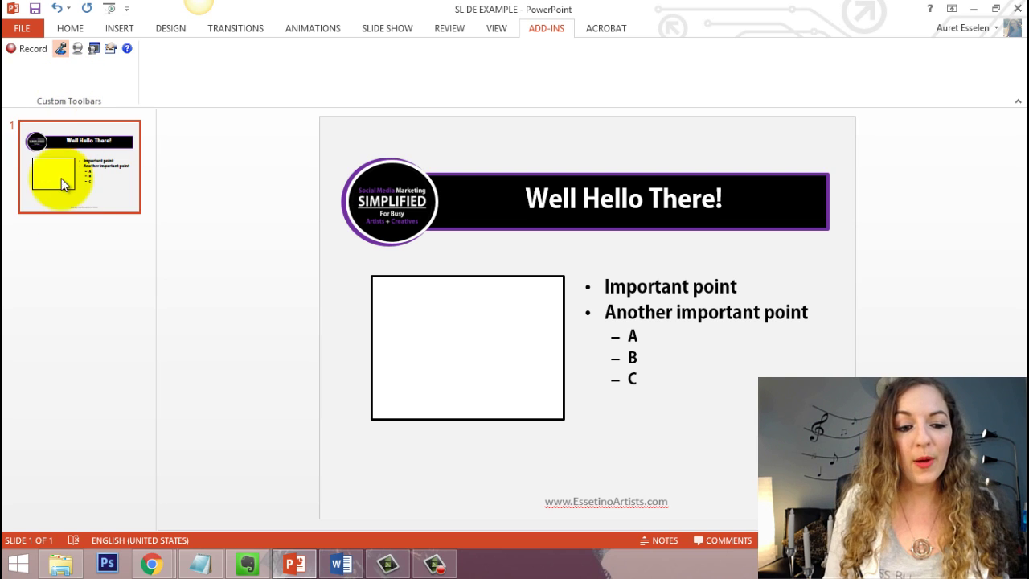
pyautogui.click(74, 31)
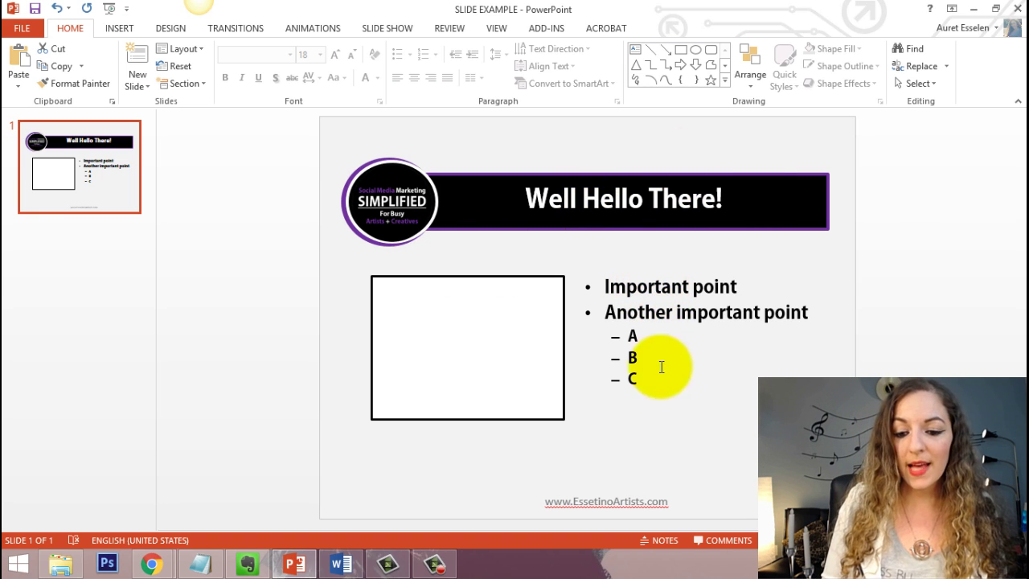
pyautogui.click(506, 358)
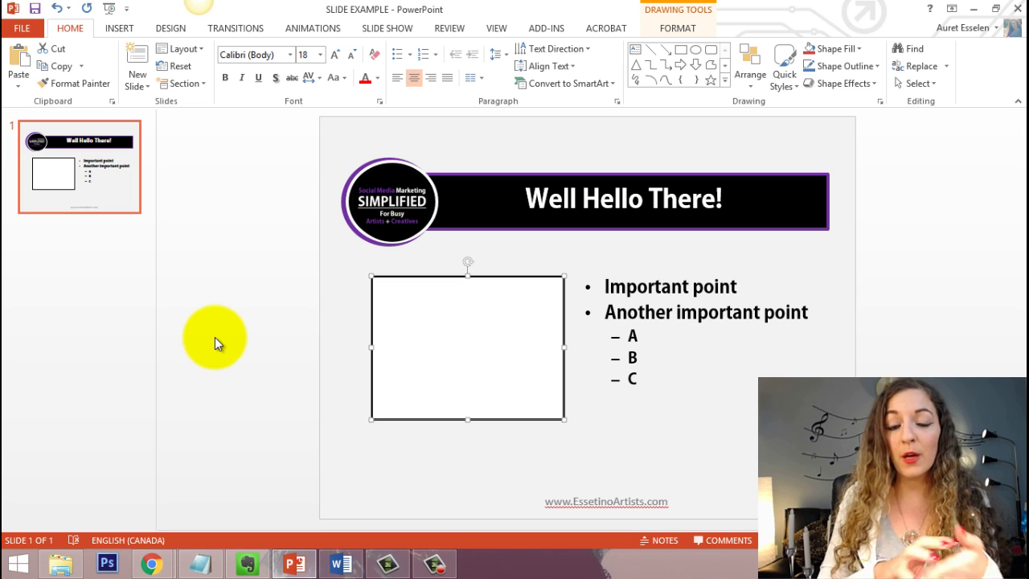
pyautogui.doubleClick(390, 366)
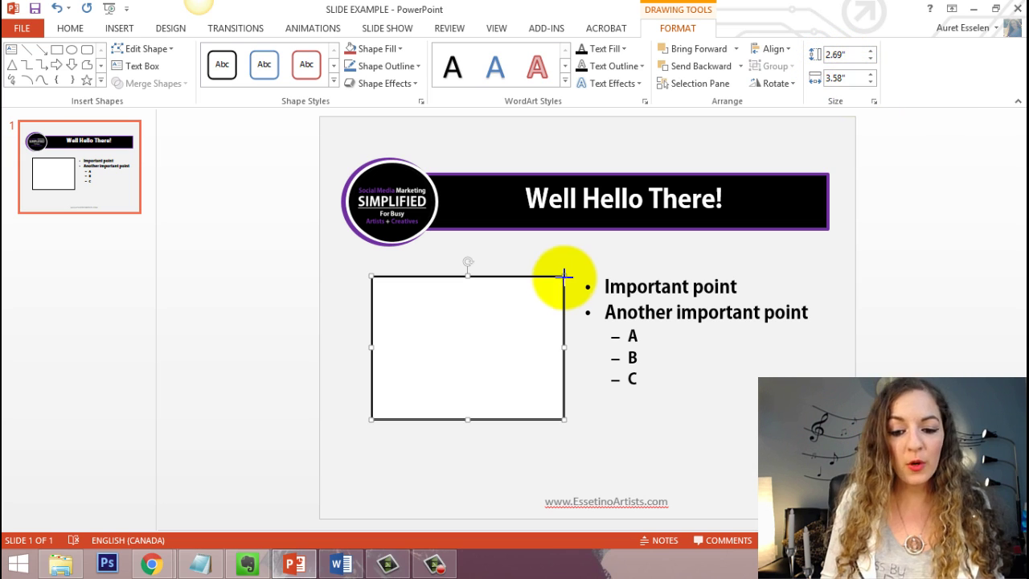
pyautogui.moveTo(563, 276); pyautogui.dragTo(605, 259)
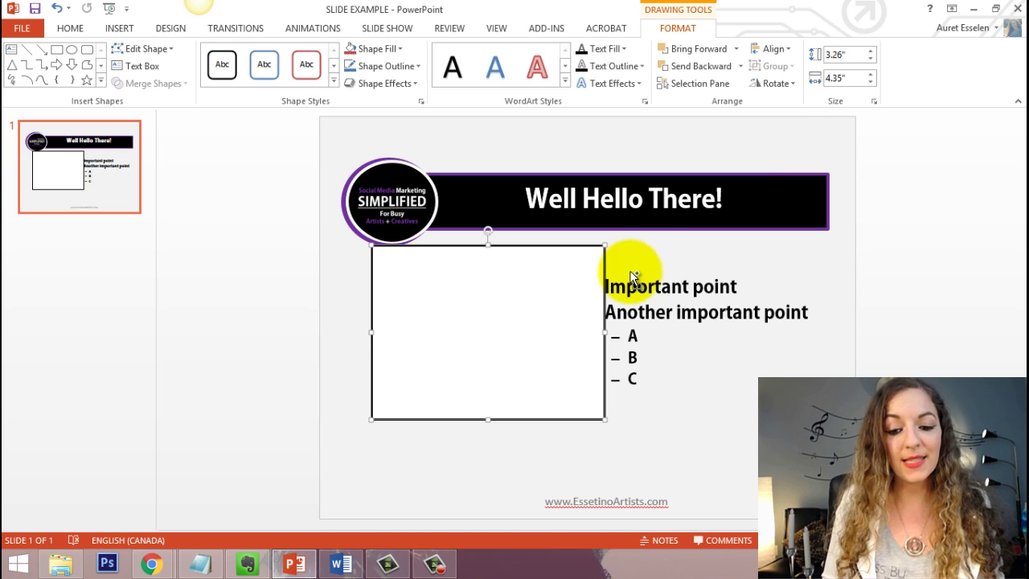
pyautogui.hotkey('ctrl', 'z')
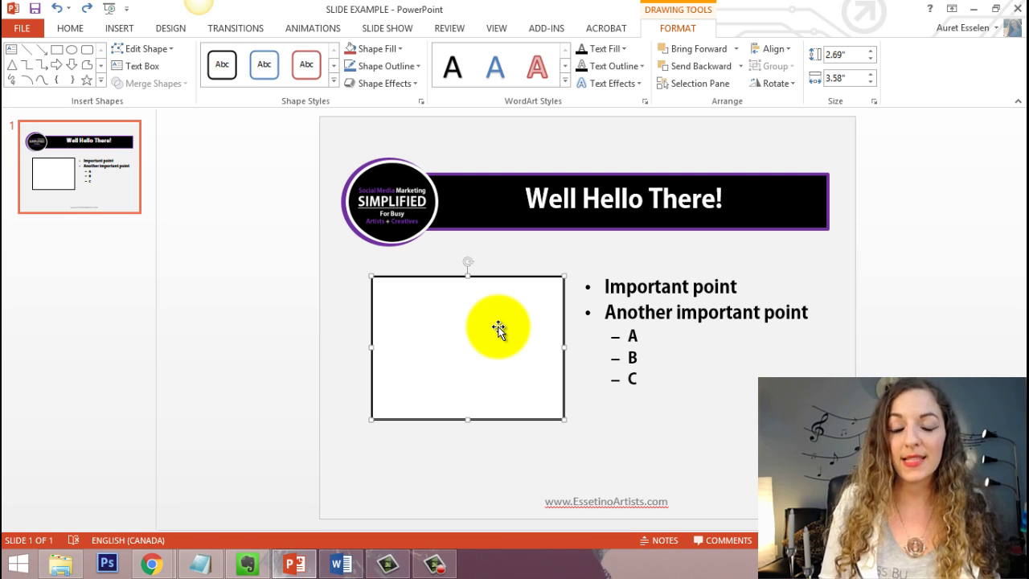
pyautogui.click(233, 290)
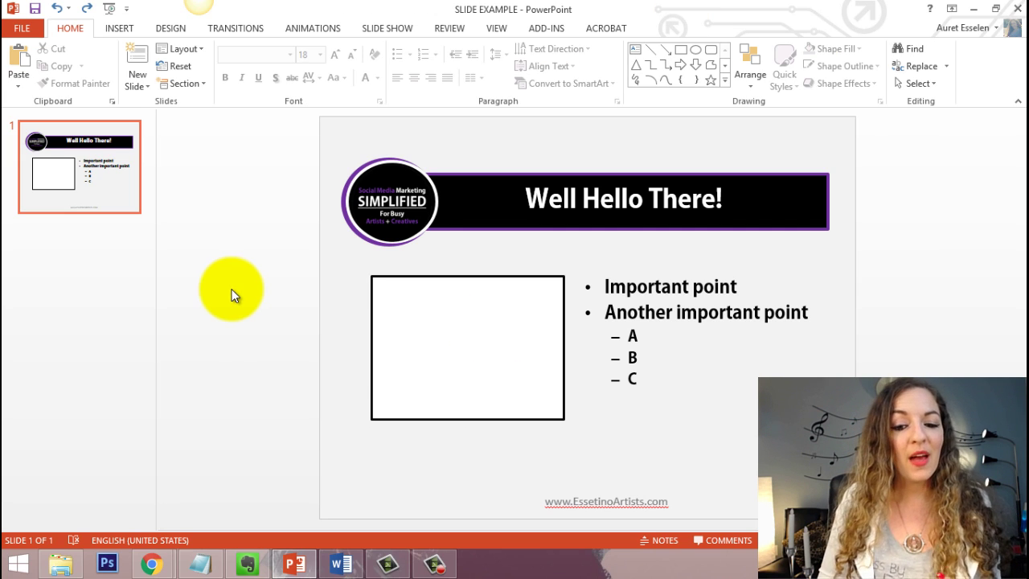
# Duplicate slide 1 so the presentation has a second copy
pyautogui.rightClick(60, 163)
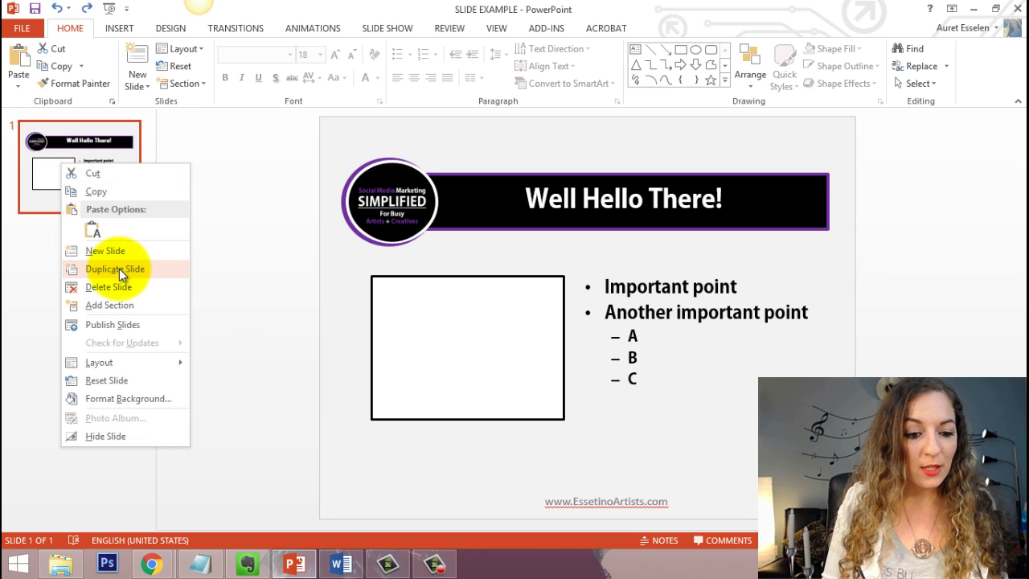
pyautogui.click(119, 271)
pyautogui.click(75, 174)
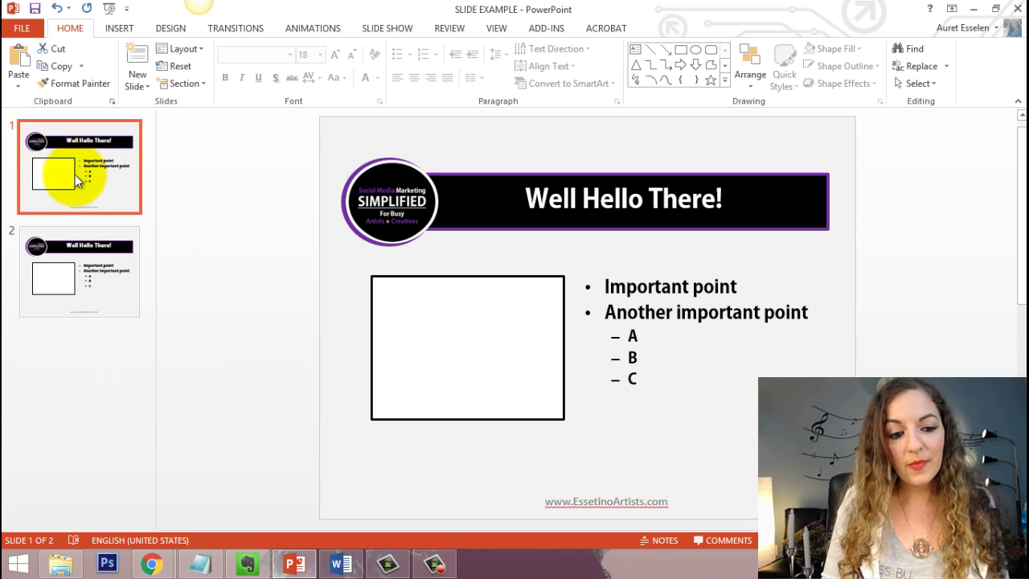
# Remove slide 1's bullet and content placeholders and retitle it 'Welcome!'
pyautogui.click(714, 312)
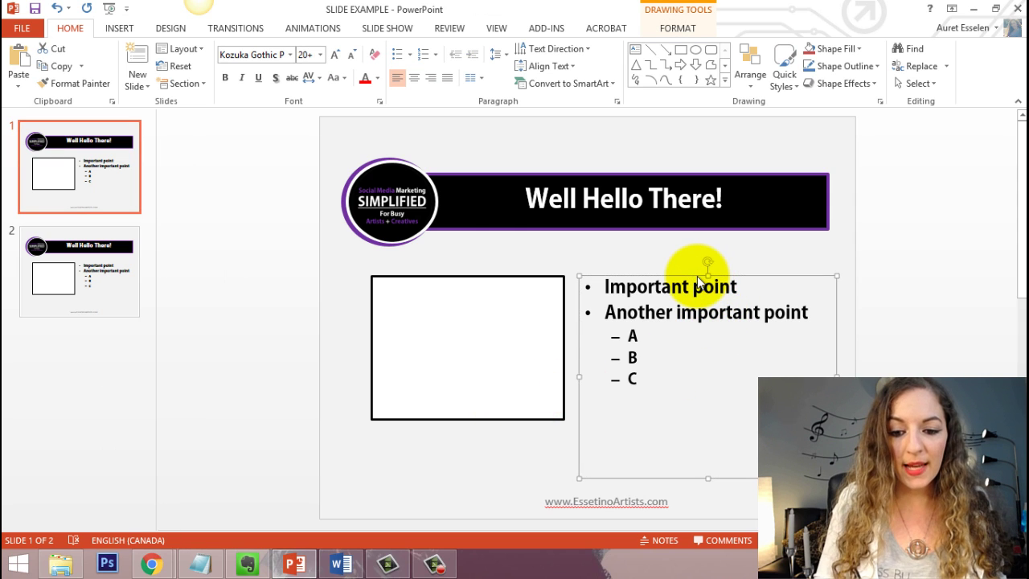
pyautogui.press('Delete')
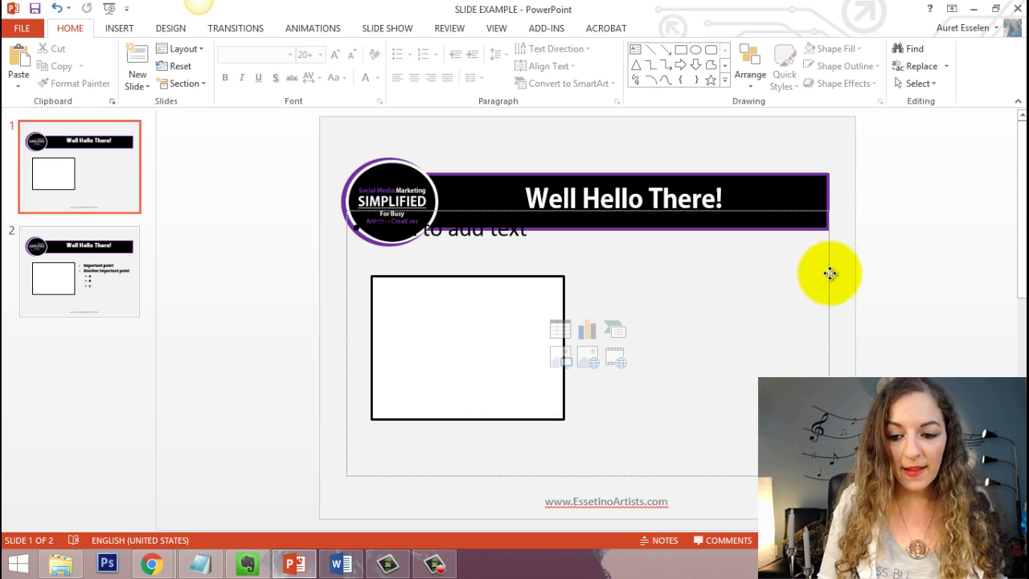
pyautogui.click(830, 272)
pyautogui.press('Delete')
pyautogui.click(679, 201)
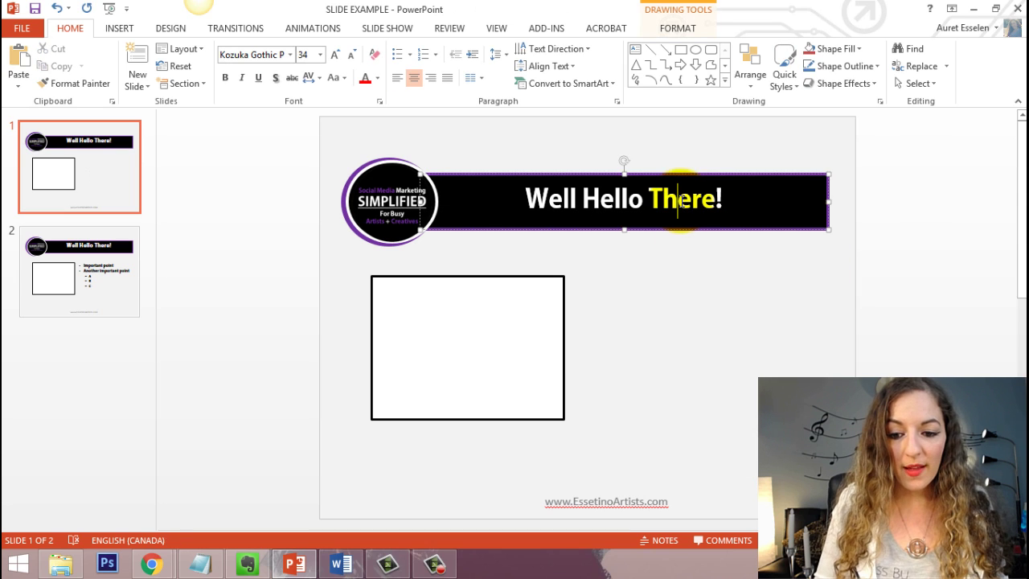
pyautogui.hotkey('ctrl', 'a')
pyautogui.write('We')
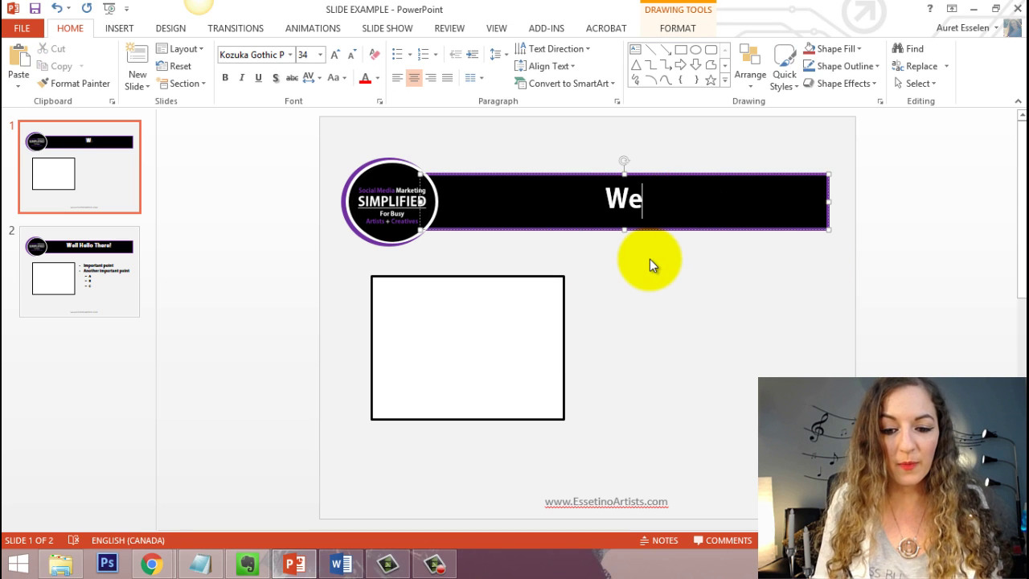
pyautogui.write('lcome!')
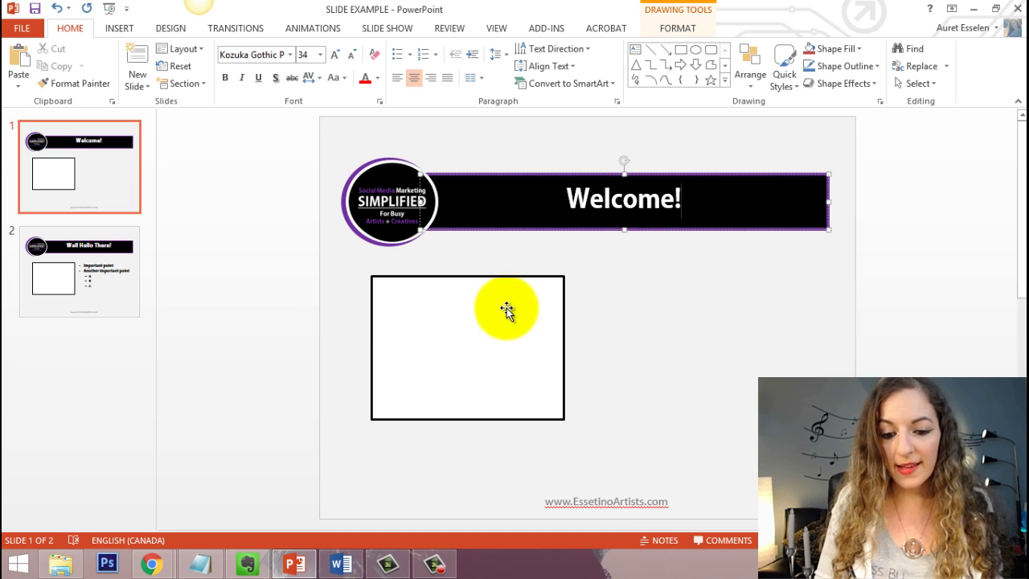
# Enlarge the white video box and centre it beneath the Welcome! title
pyautogui.click(506, 308)
pyautogui.moveTo(510, 368); pyautogui.dragTo(585, 364)
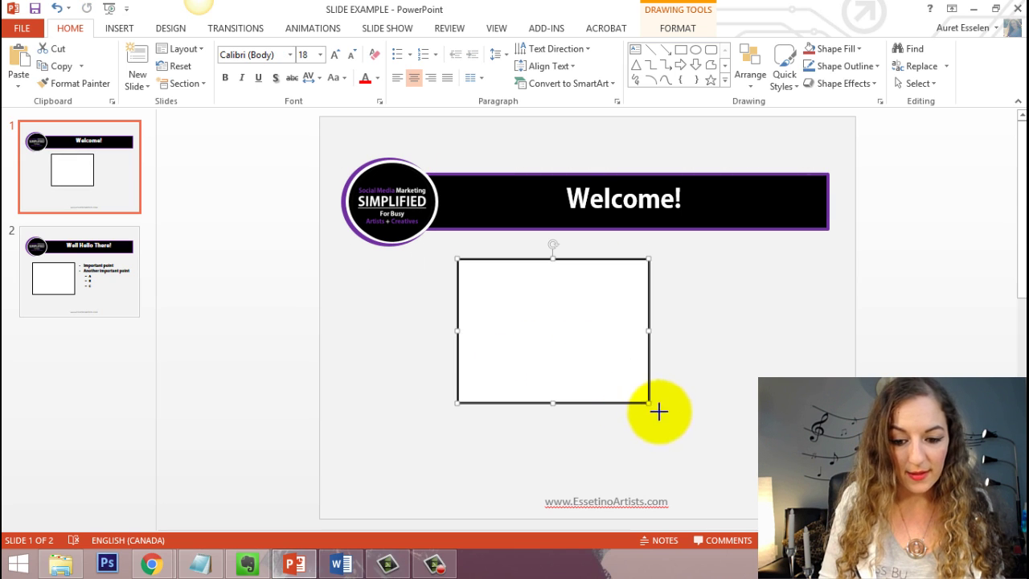
pyautogui.moveTo(661, 414); pyautogui.dragTo(718, 467)
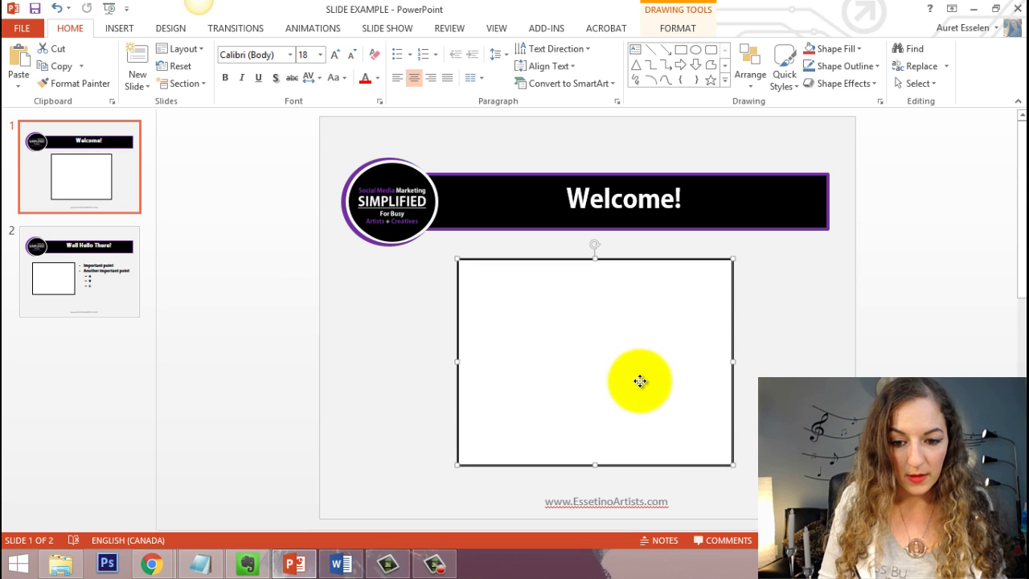
pyautogui.moveTo(644, 381); pyautogui.dragTo(604, 381)
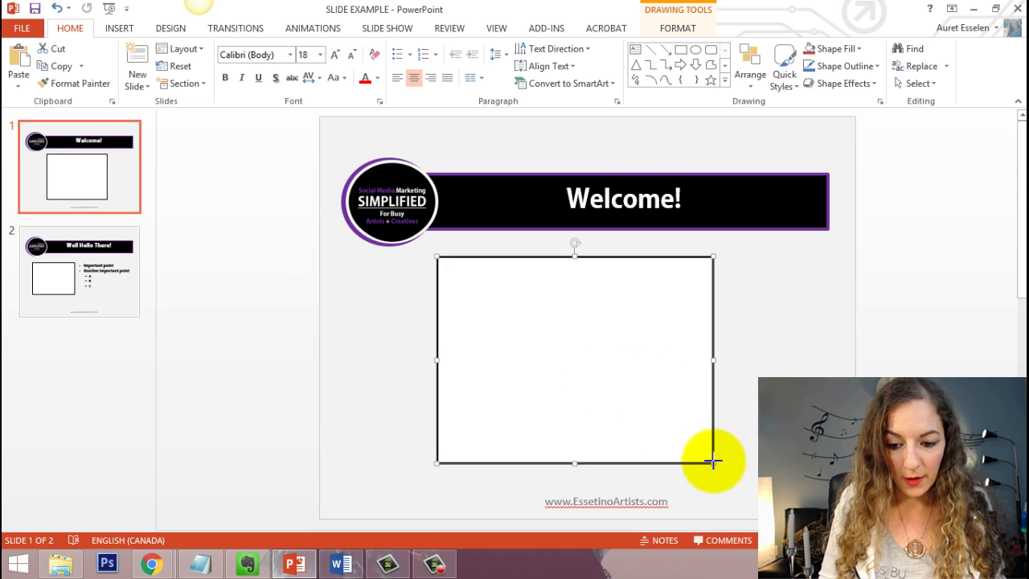
pyautogui.moveTo(713, 461); pyautogui.dragTo(733, 478)
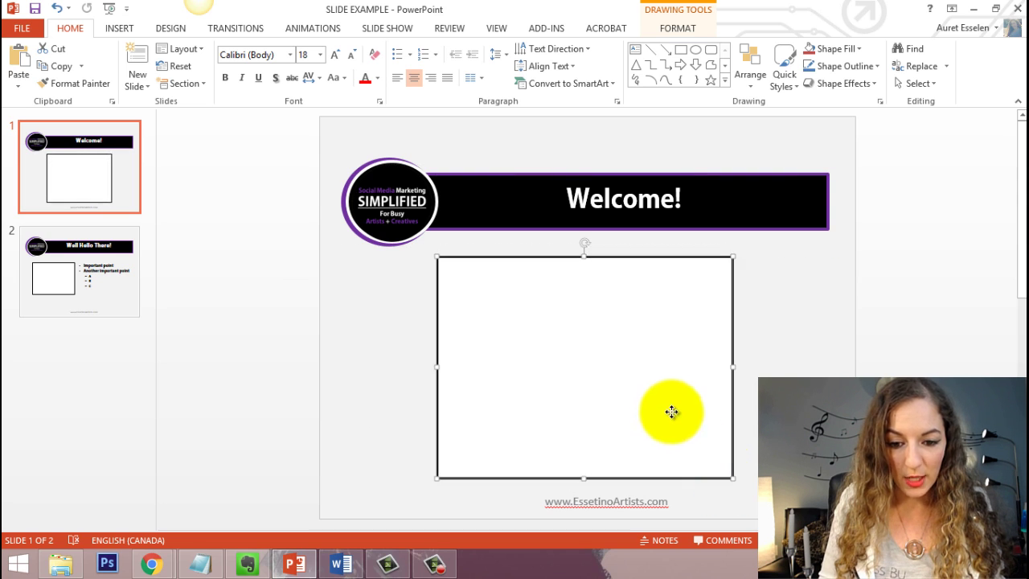
pyautogui.moveTo(673, 412)
pyautogui.mouseDown()
pyautogui.moveTo(682, 409)
pyautogui.moveTo(673, 418)
pyautogui.mouseUp()
pyautogui.press('Escape')
pyautogui.scroll(-1, 314, 332)
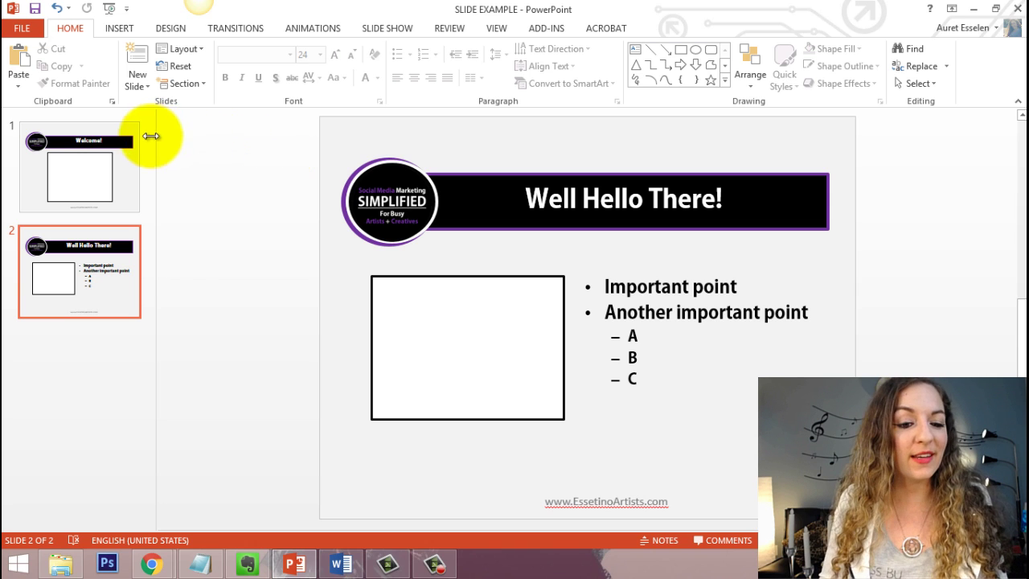
pyautogui.click(123, 163)
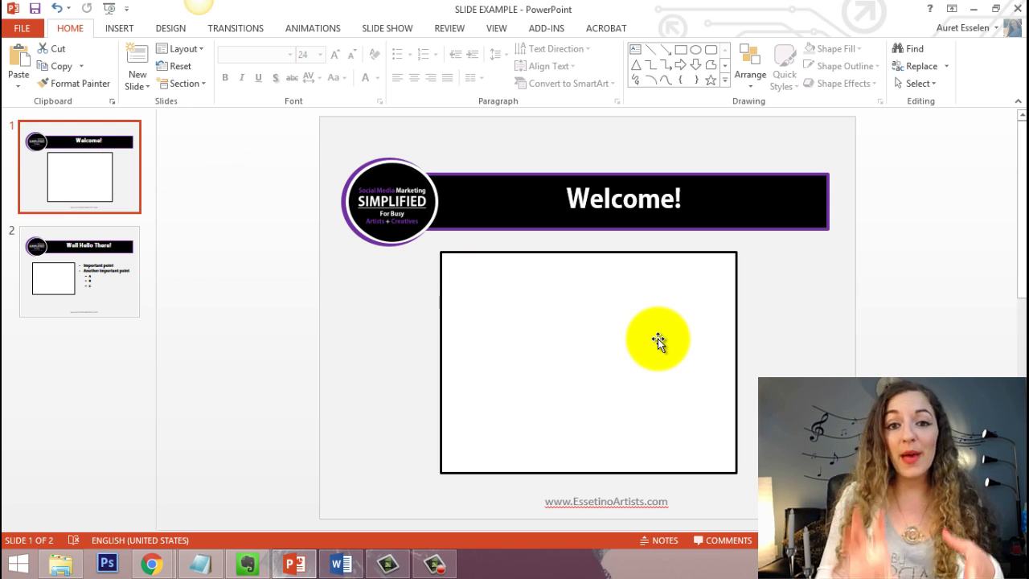
pyautogui.click(95, 308)
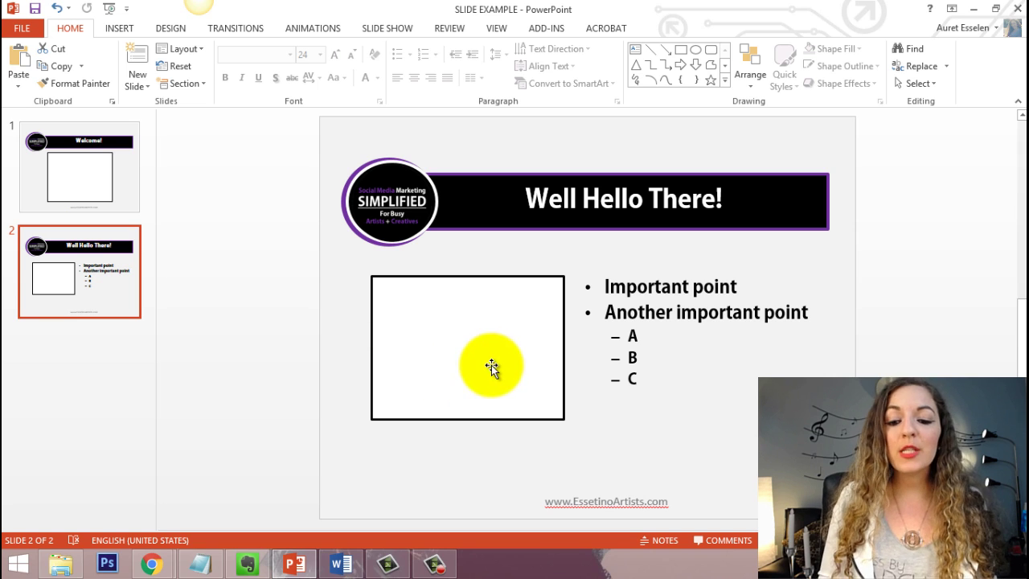
pyautogui.click(761, 343)
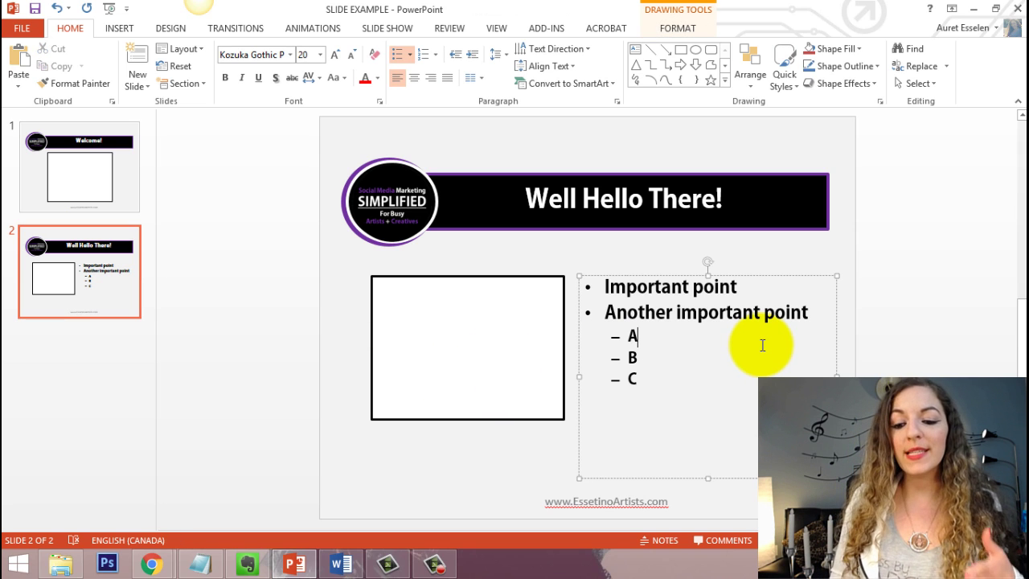
pyautogui.click(419, 366)
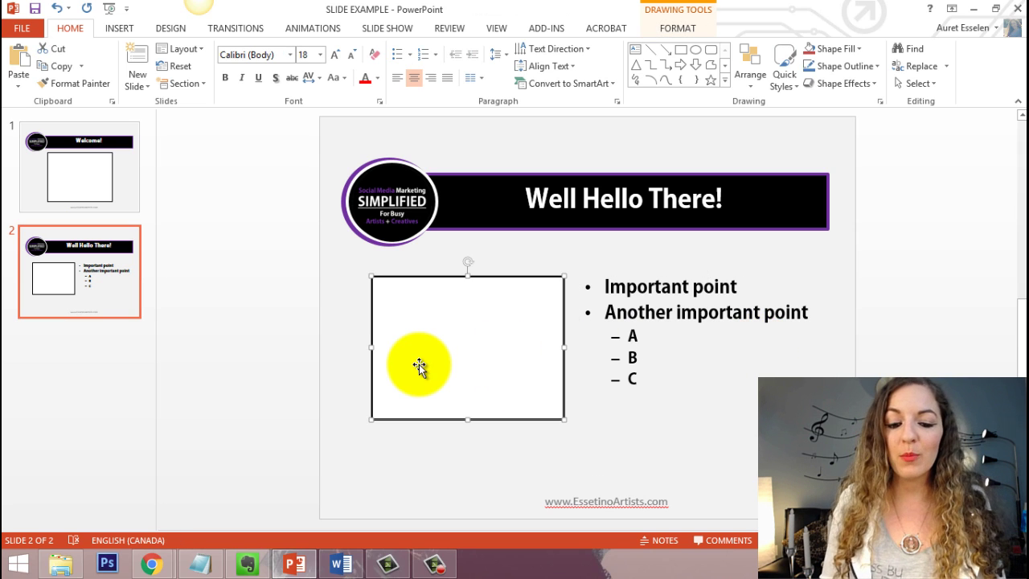
pyautogui.click(635, 289)
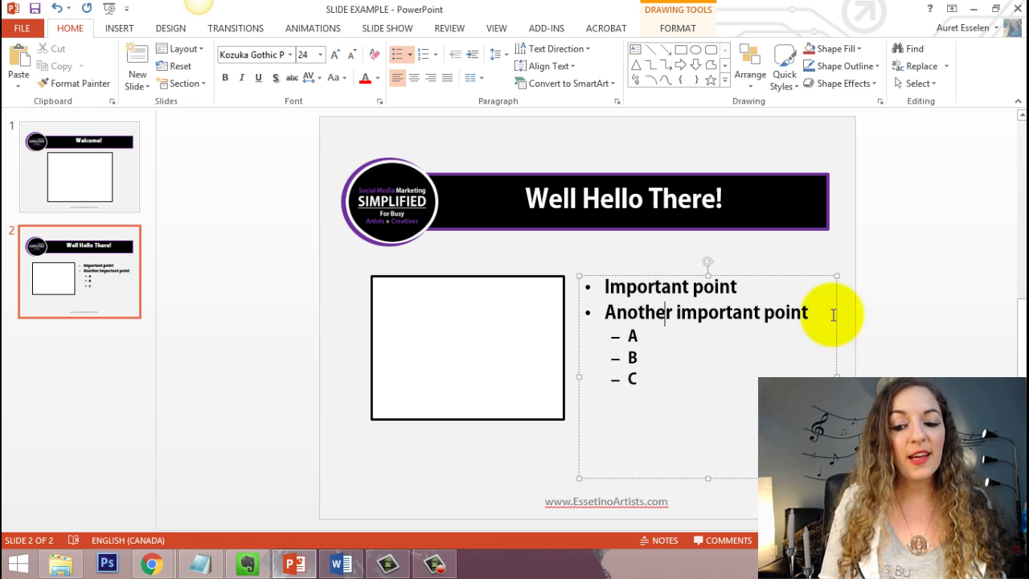
pyautogui.click(939, 330)
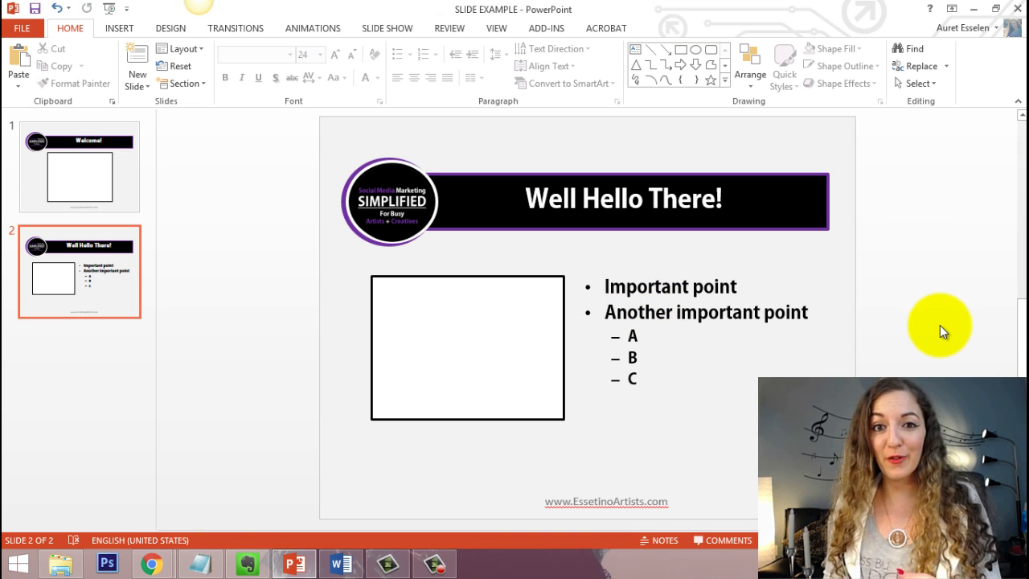
# Open Camtasia Recording Options from the ADD-INS Custom Toolbars group
pyautogui.click(552, 31)
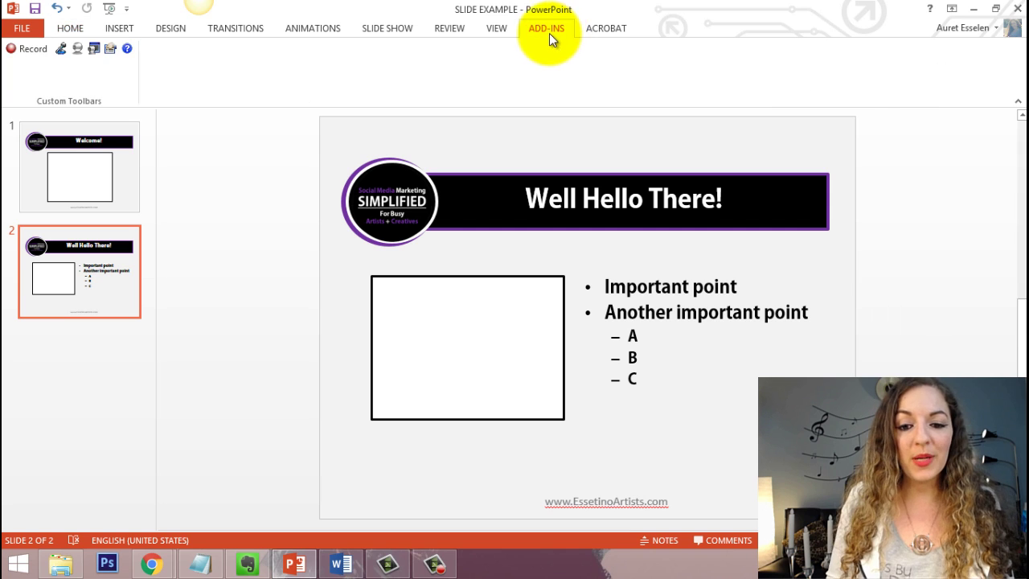
pyautogui.click(77, 49)
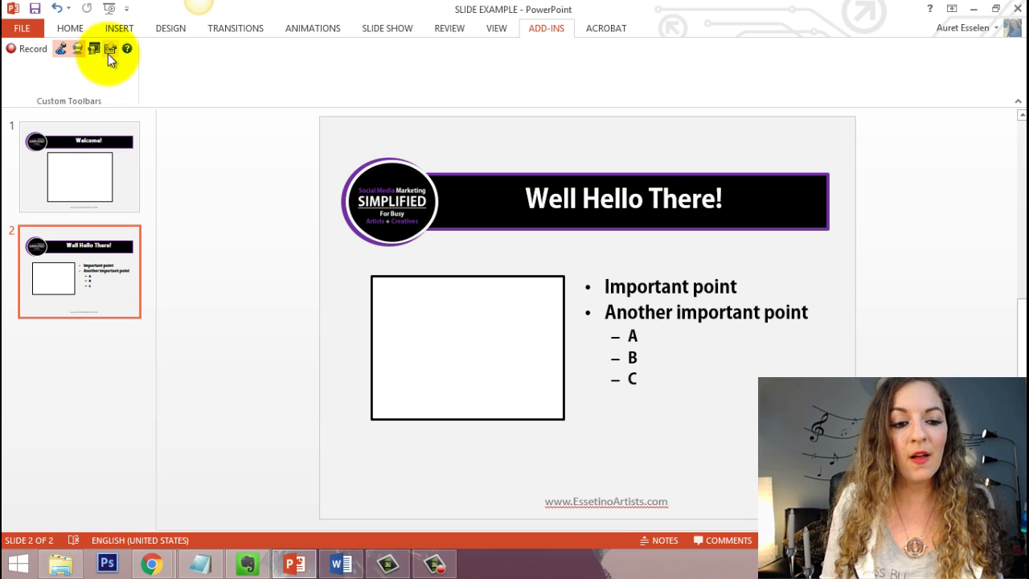
pyautogui.click(109, 49)
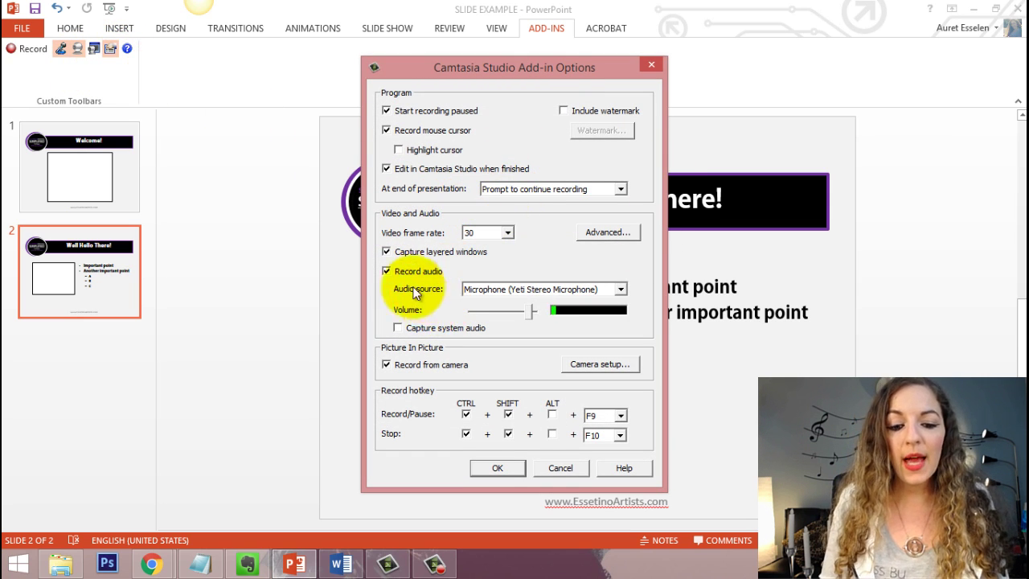
pyautogui.click(522, 292)
pyautogui.click(522, 292)
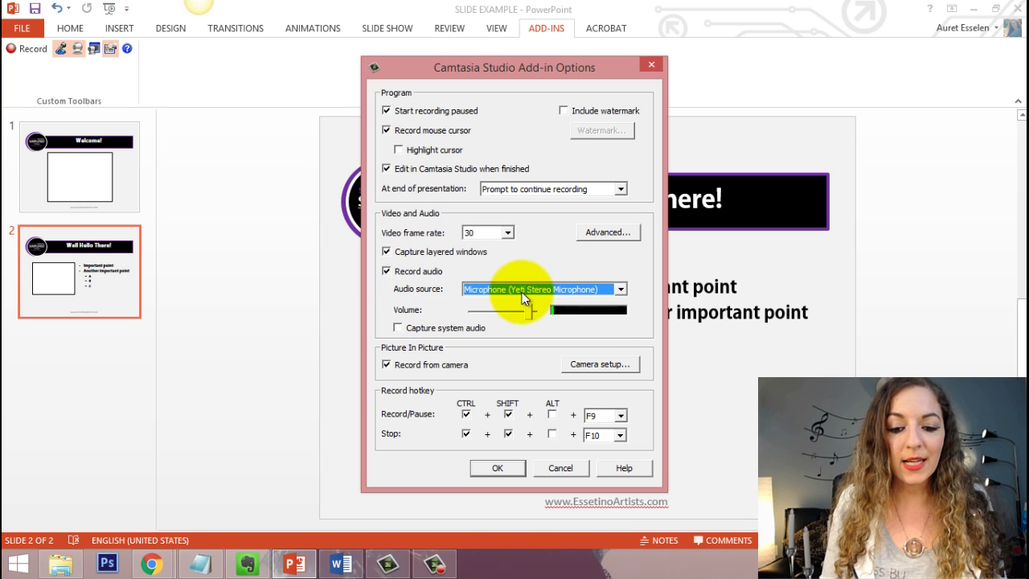
pyautogui.click(579, 364)
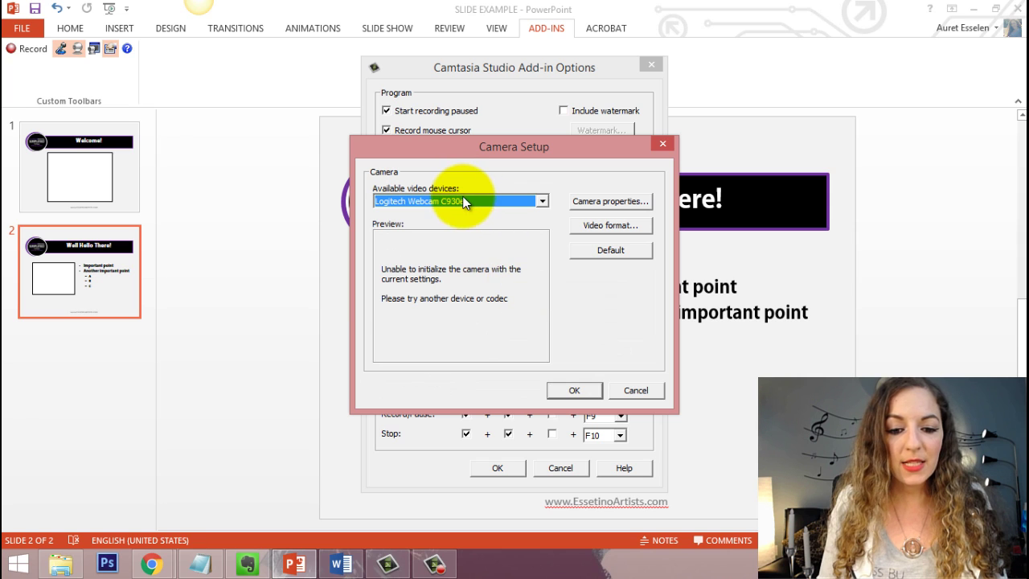
pyautogui.click(464, 201)
pyautogui.click(465, 202)
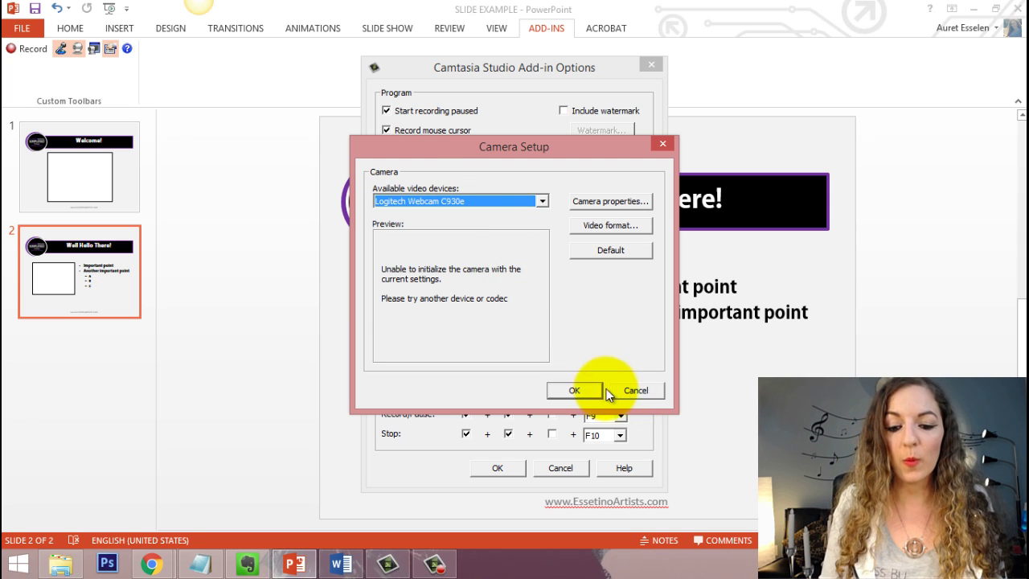
pyautogui.click(640, 390)
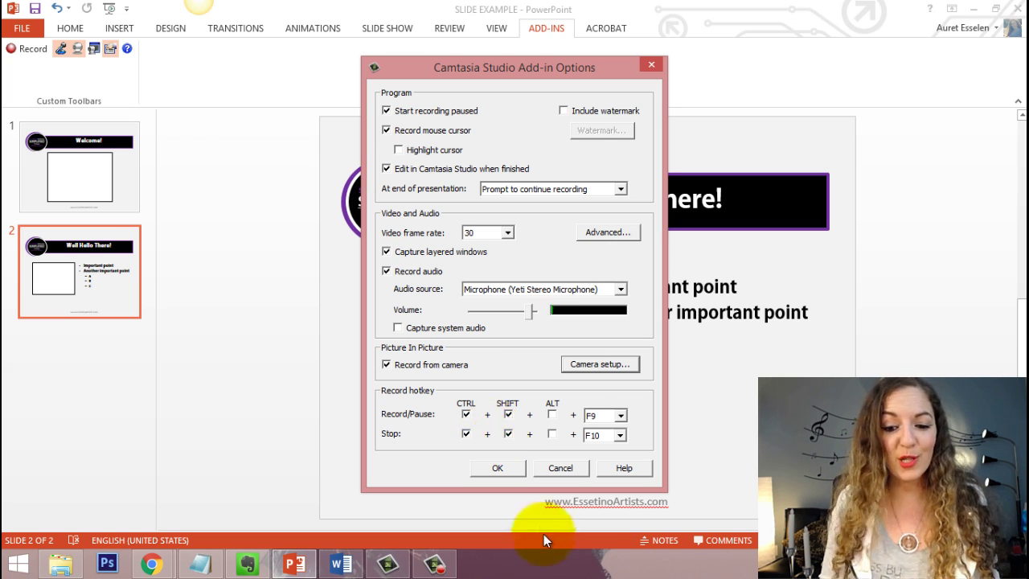
# Accept the add-in options, then try Camera Preview, which cannot initialize the camera, and close it
pyautogui.click(500, 472)
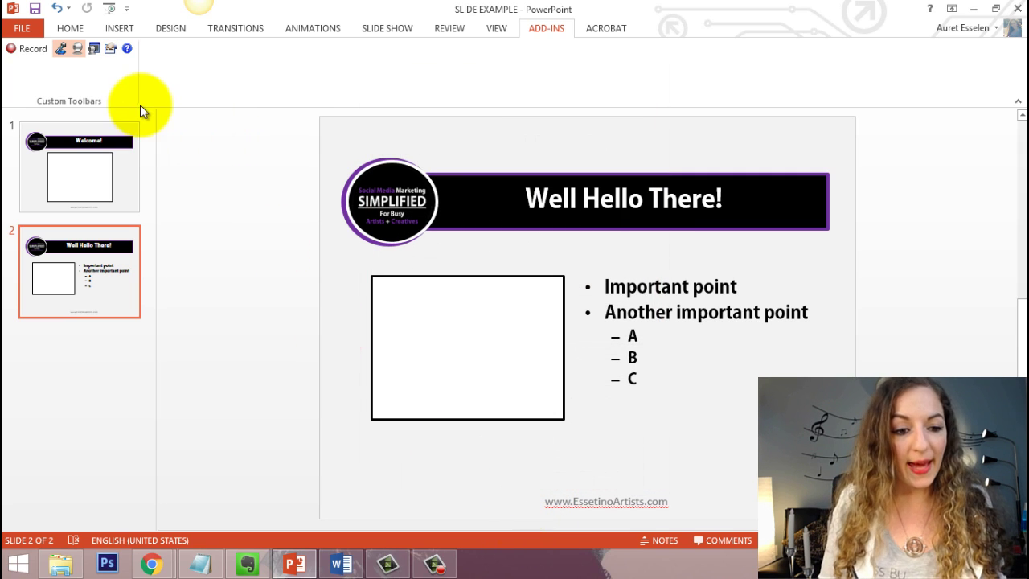
pyautogui.click(94, 48)
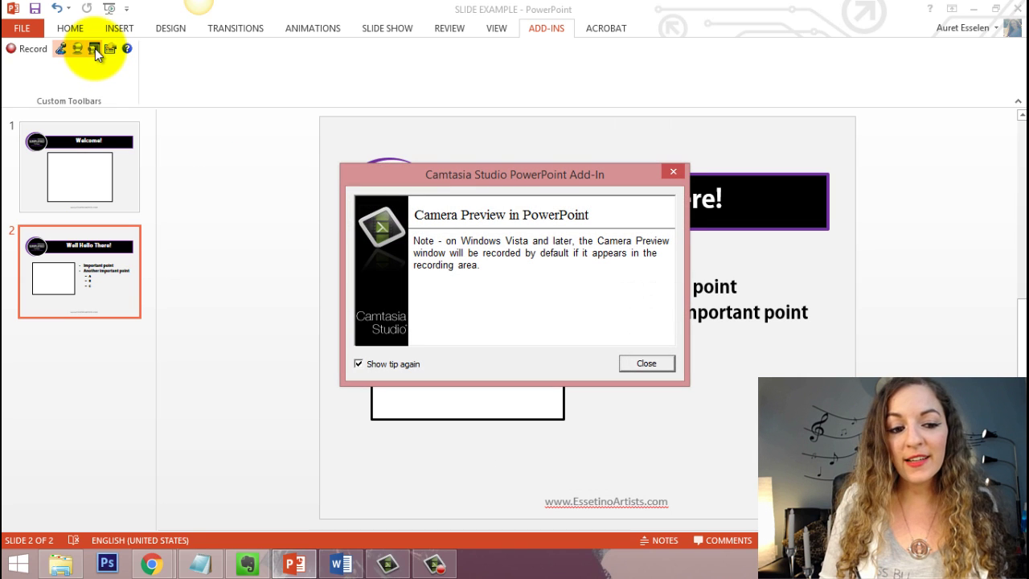
pyautogui.click(638, 364)
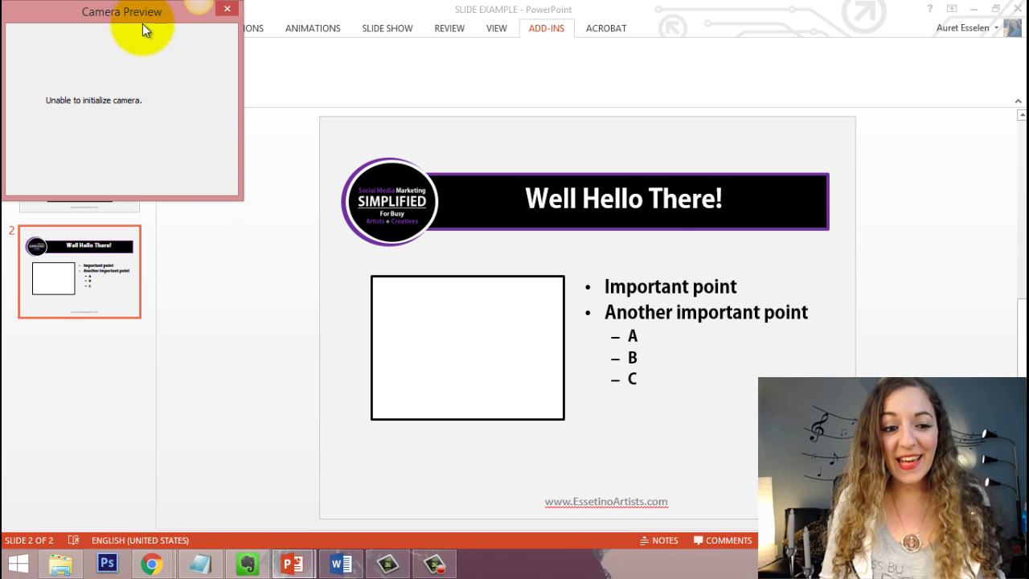
pyautogui.moveTo(142, 14); pyautogui.dragTo(314, 108)
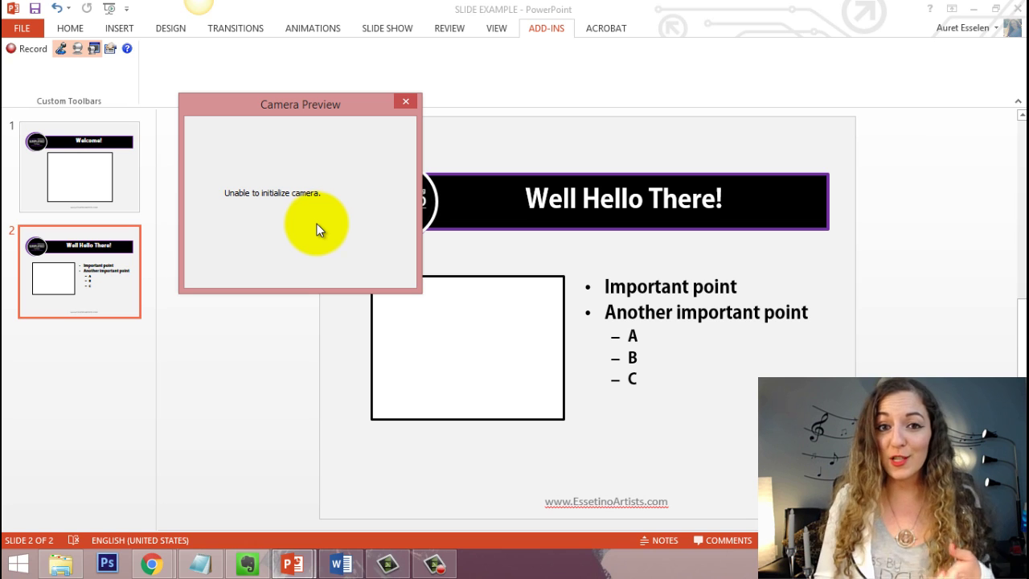
pyautogui.click(407, 100)
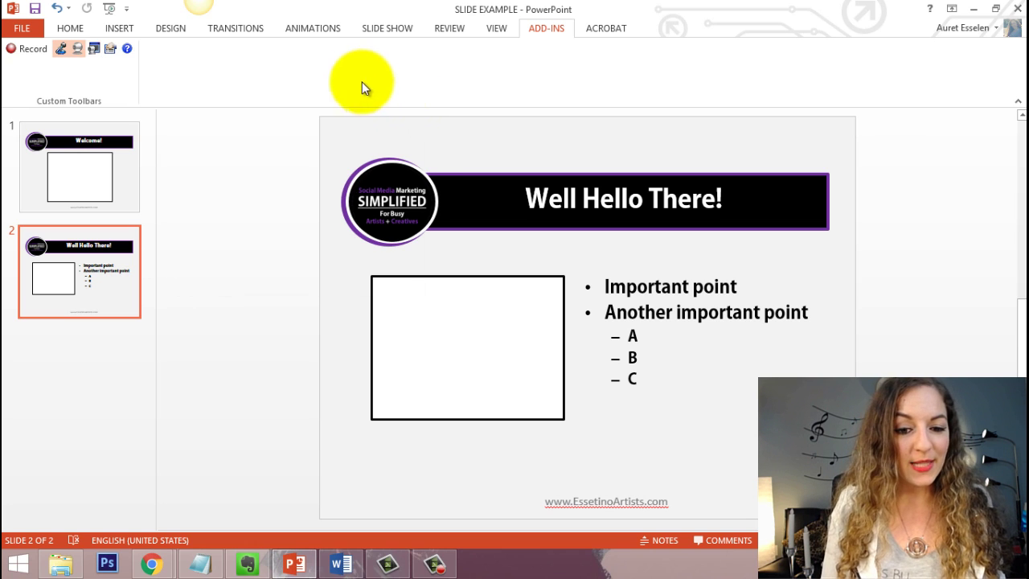
# Record the slide show from Welcome! through the Well Hello There! slide
pyautogui.press('pageup')
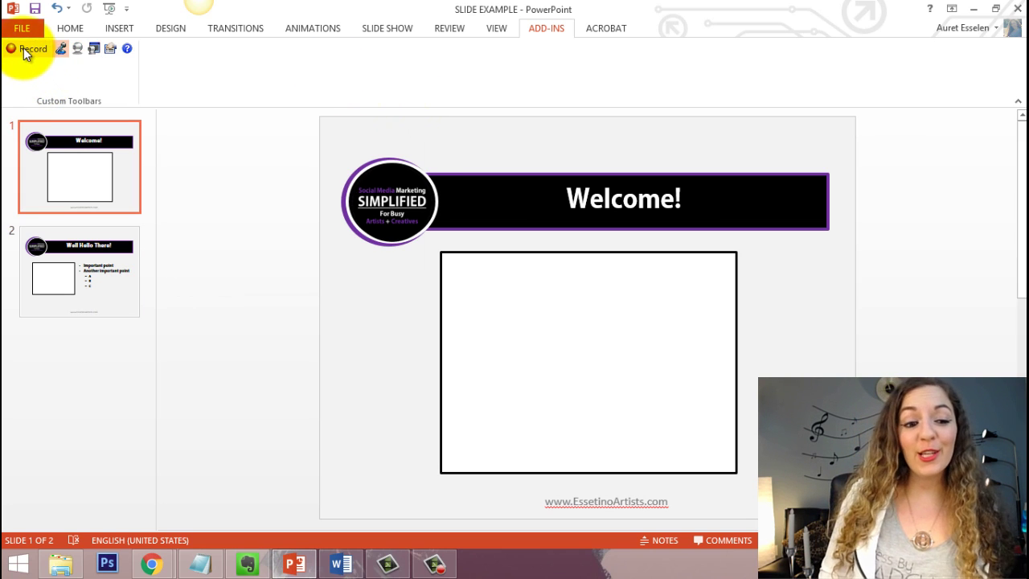
pyautogui.click(23, 48)
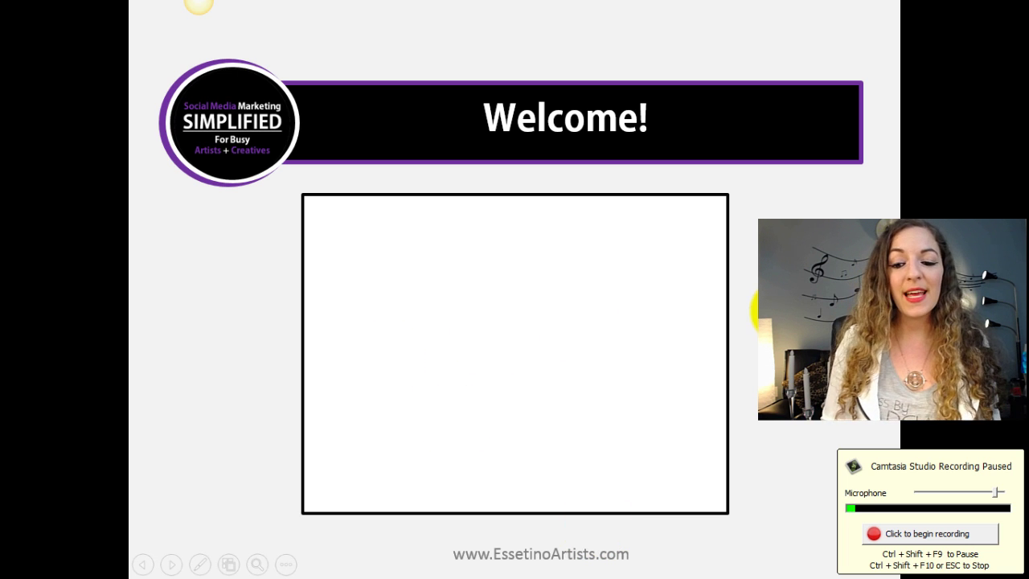
pyautogui.press('Right')
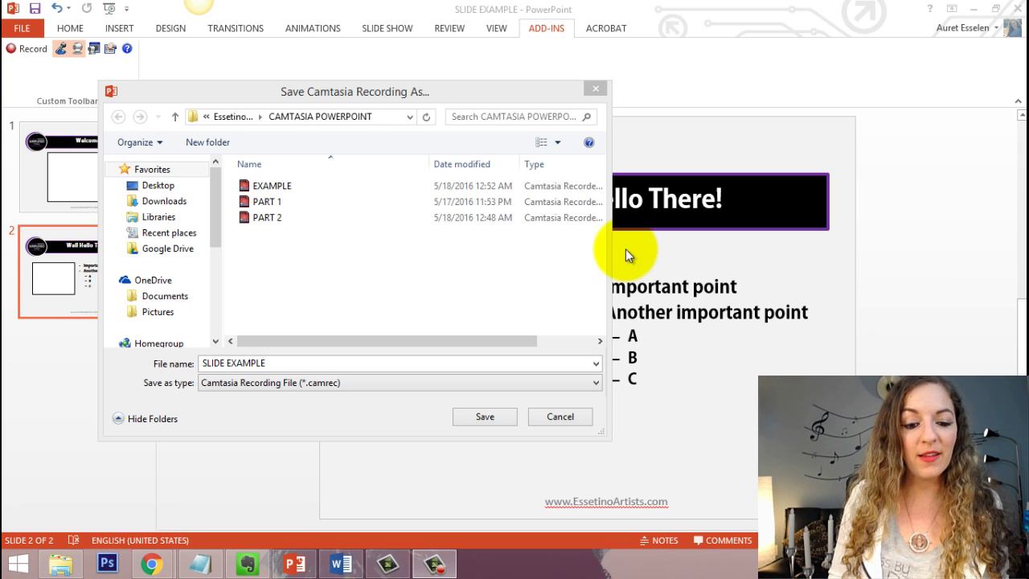
# Rename the recording to EXAMPLE.camrec and save it, overwriting the existing file
pyautogui.click(232, 363)
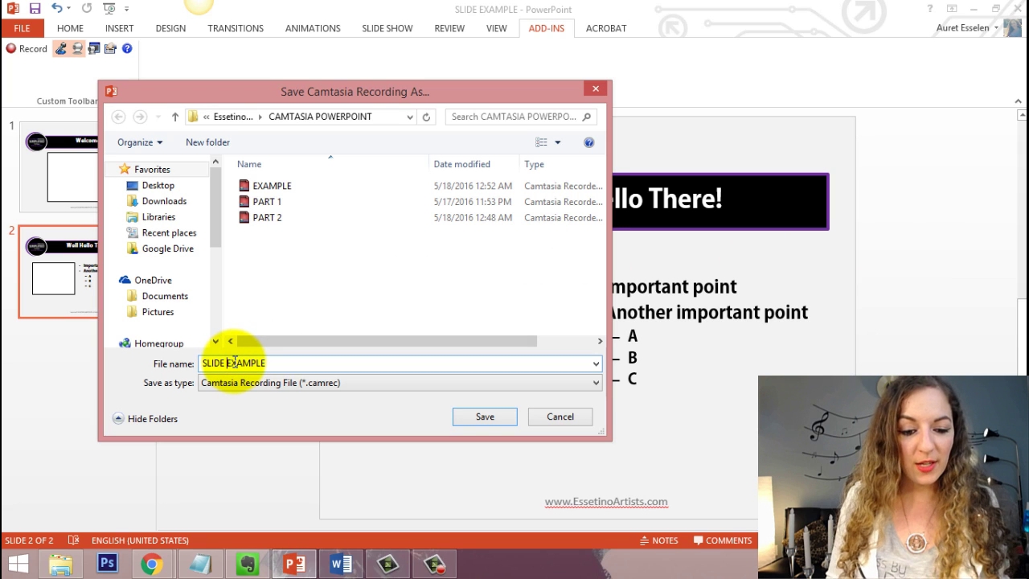
pyautogui.press('BackSpace')
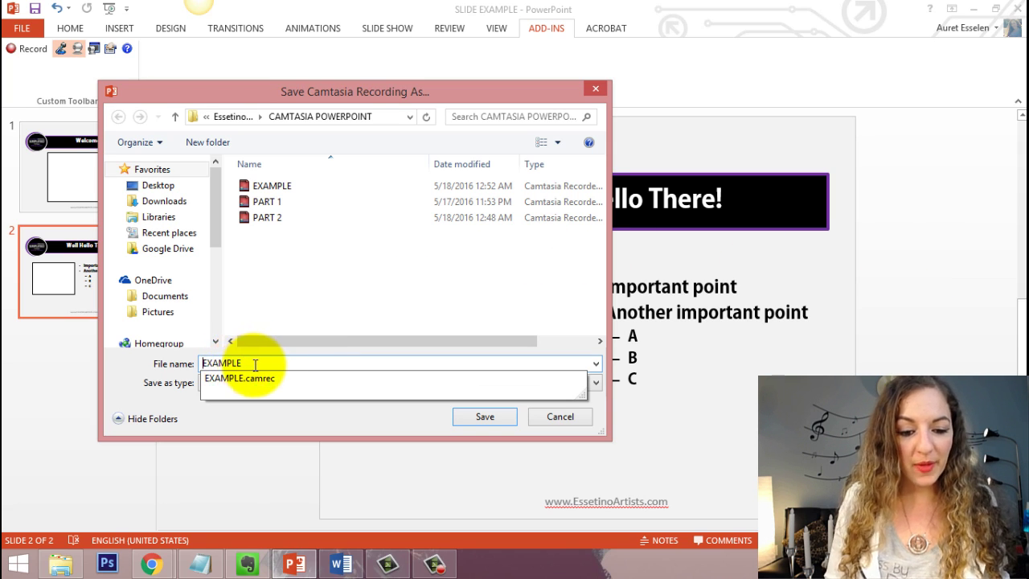
pyautogui.click(362, 263)
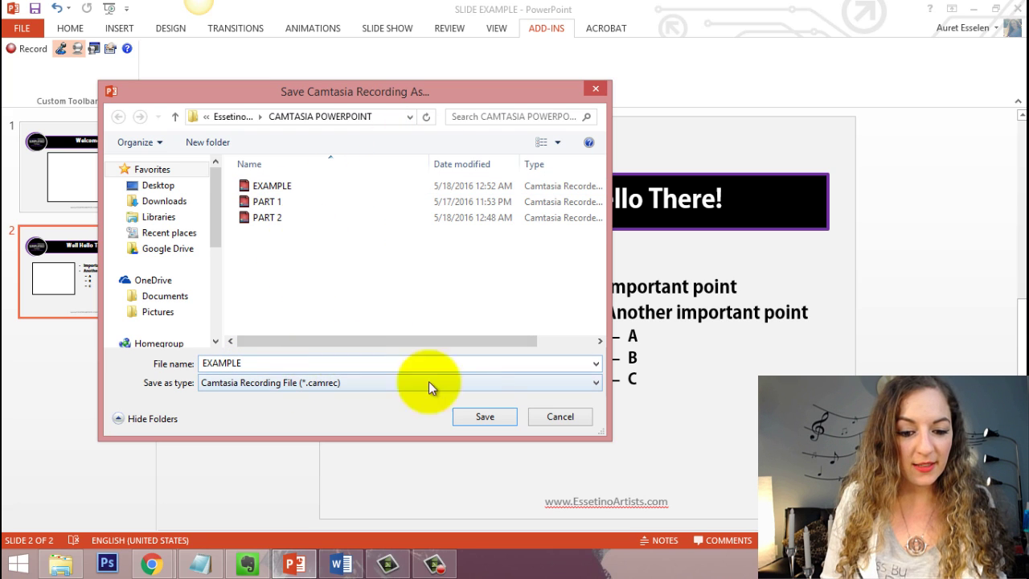
pyautogui.click(493, 415)
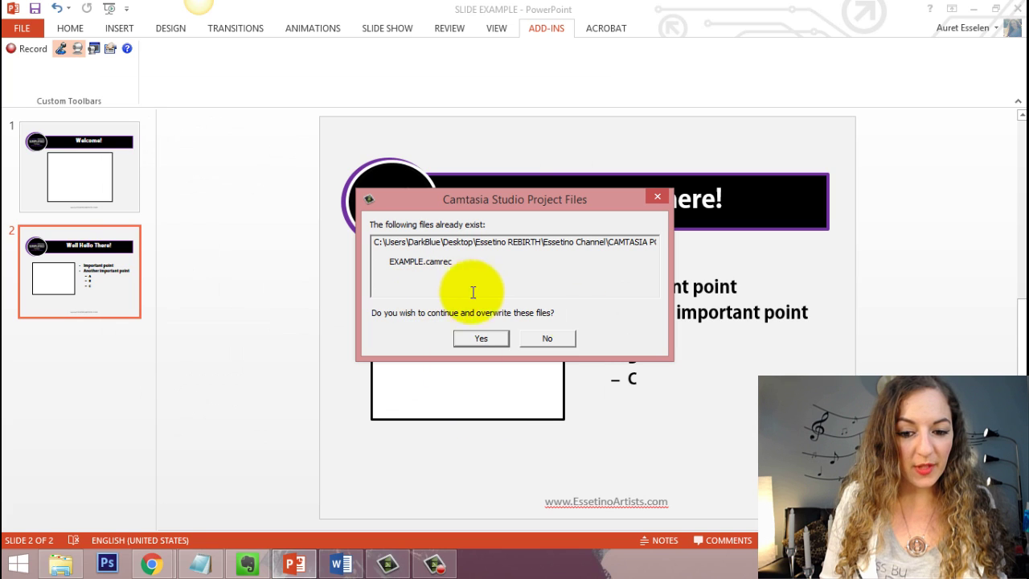
pyautogui.click(482, 338)
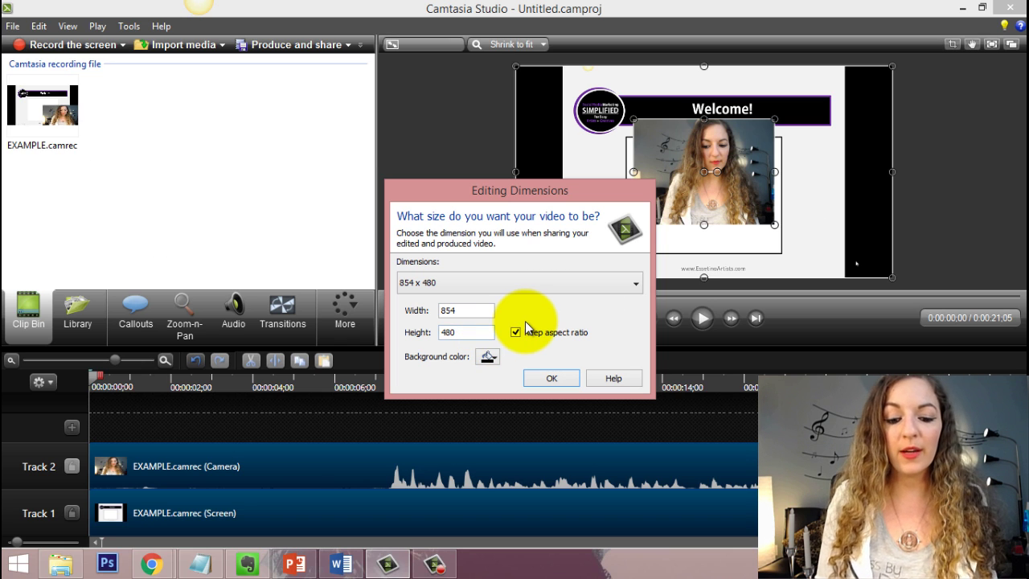
# Choose the 1280 x 720 preset in Editing Dimensions and confirm it
pyautogui.click(529, 275)
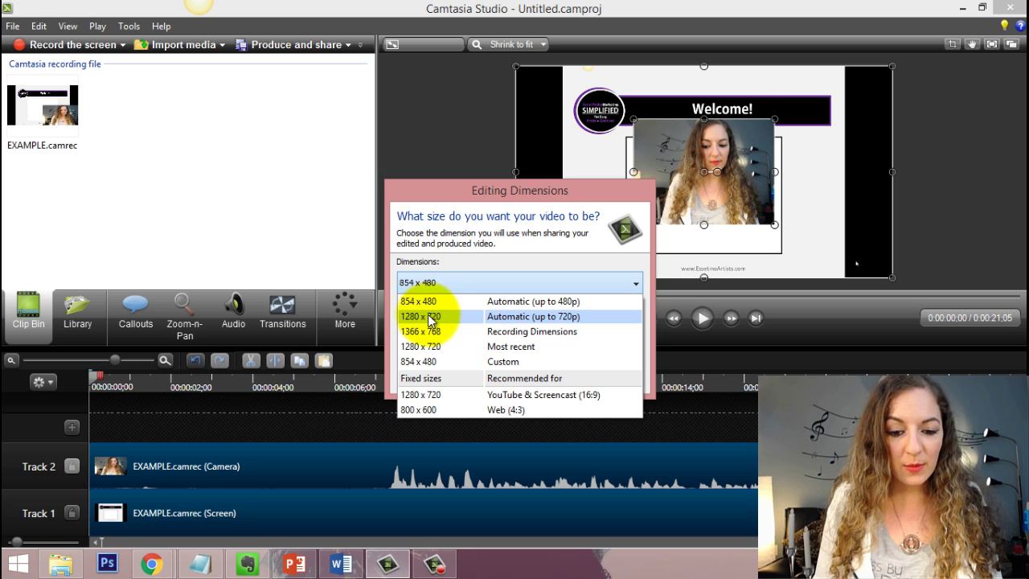
pyautogui.click(456, 316)
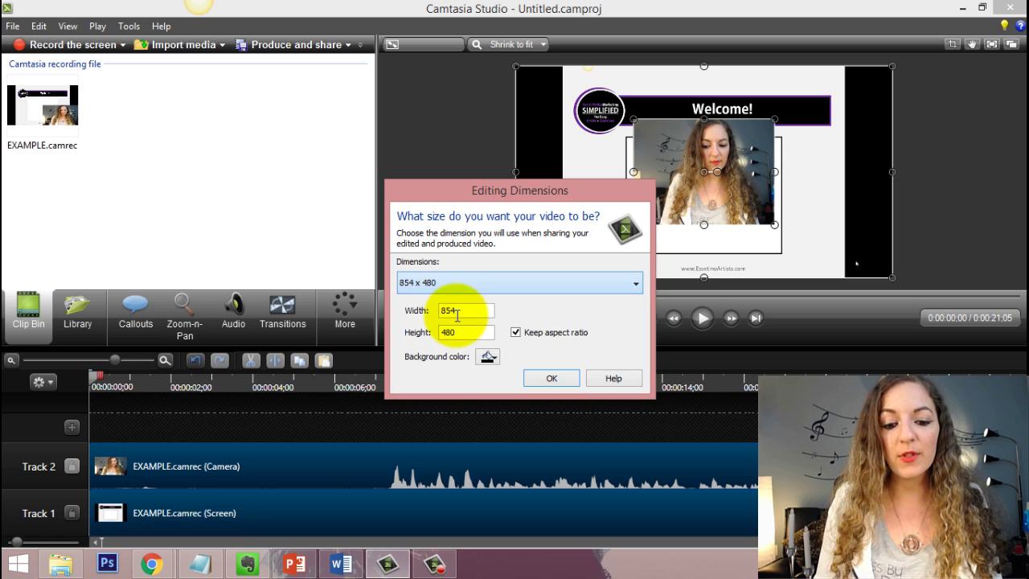
pyautogui.click(552, 378)
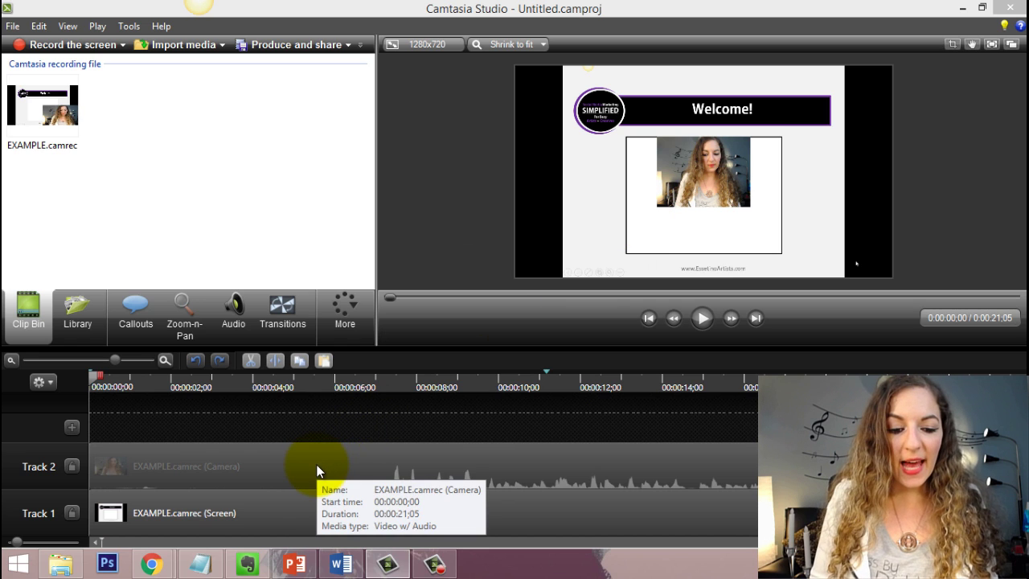
# Split both the camera and screen clips at 0:00:07:09
pyautogui.click(312, 521)
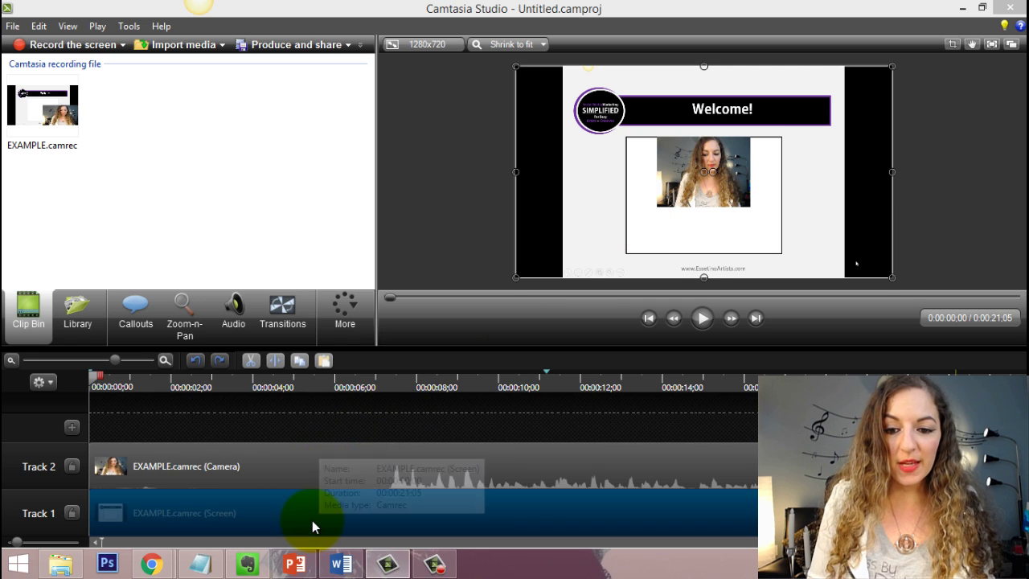
pyautogui.click(341, 470)
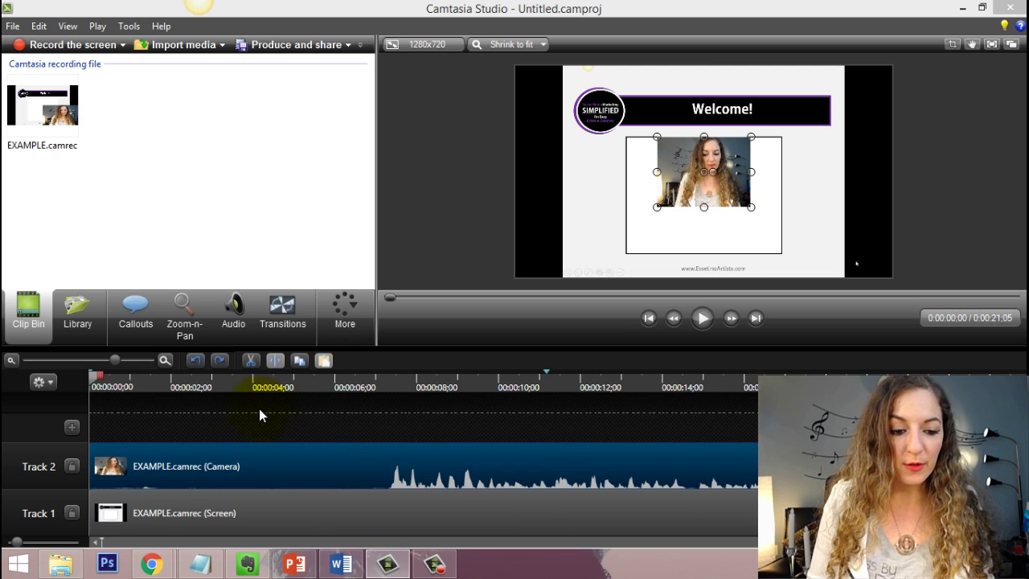
pyautogui.moveTo(98, 385); pyautogui.dragTo(394, 382)
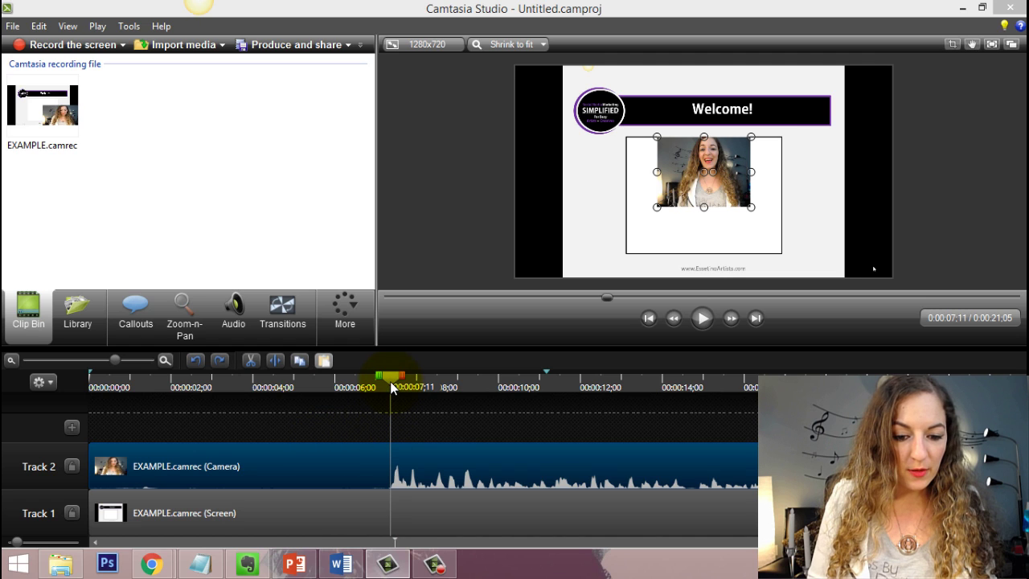
pyautogui.moveTo(391, 383); pyautogui.dragTo(389, 383)
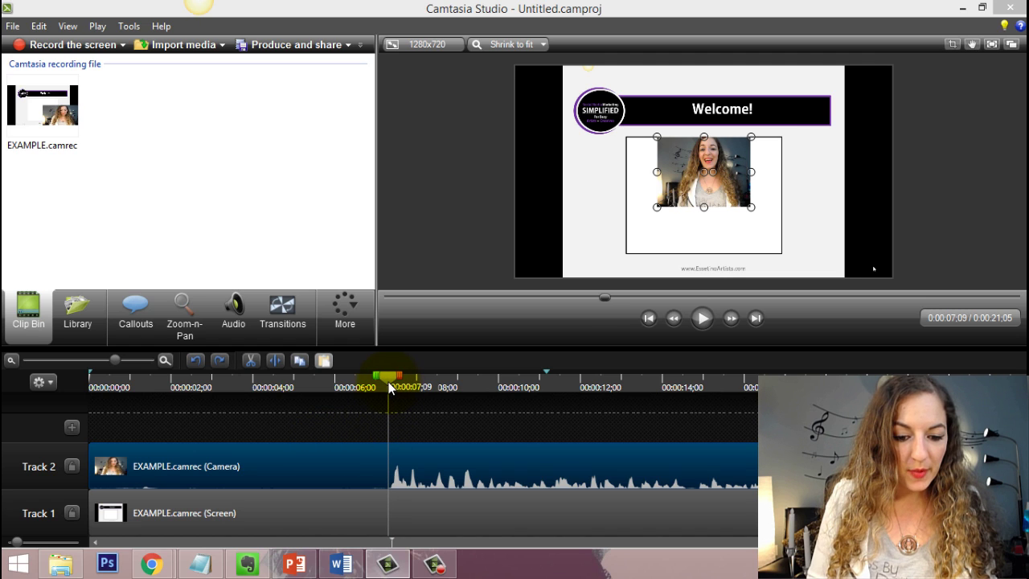
pyautogui.keyDown('ctrl'); pyautogui.click(353, 502); pyautogui.keyUp('ctrl')
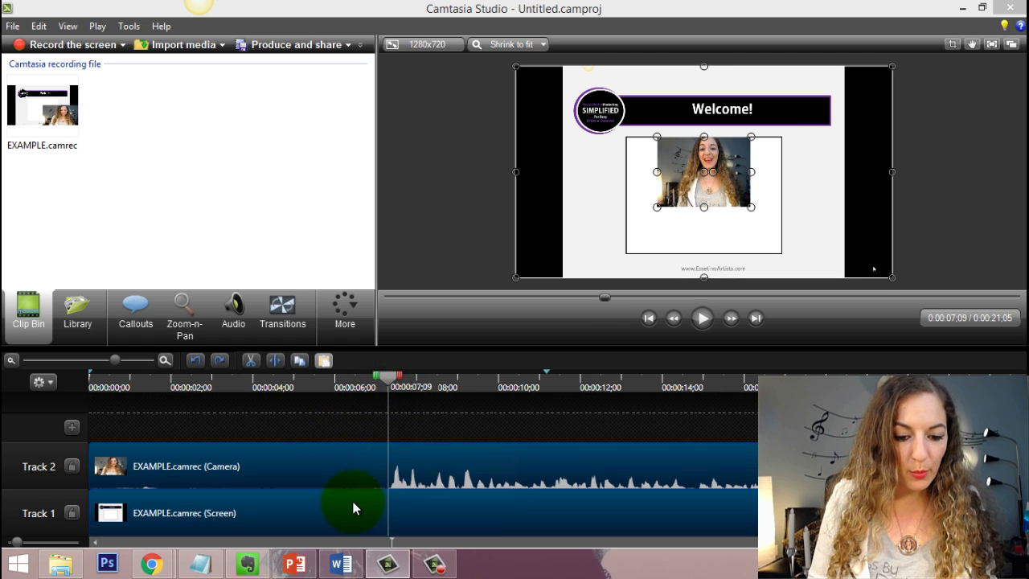
pyautogui.click(276, 359)
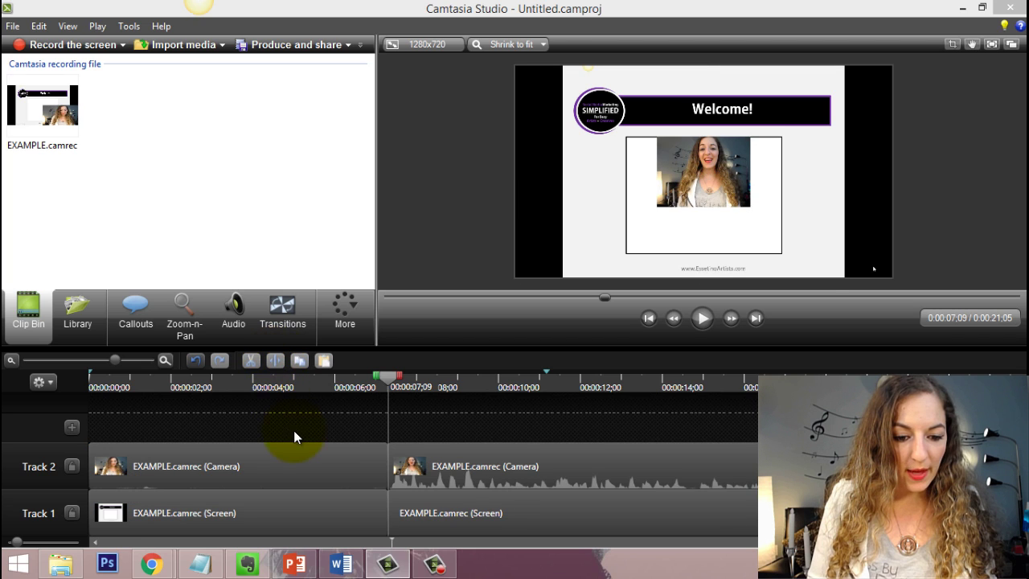
# Delete the first seven seconds on both tracks and move the remaining clips to 0:00
pyautogui.click(299, 460)
pyautogui.keyDown('ctrl'); pyautogui.click(300, 510); pyautogui.keyUp('ctrl')
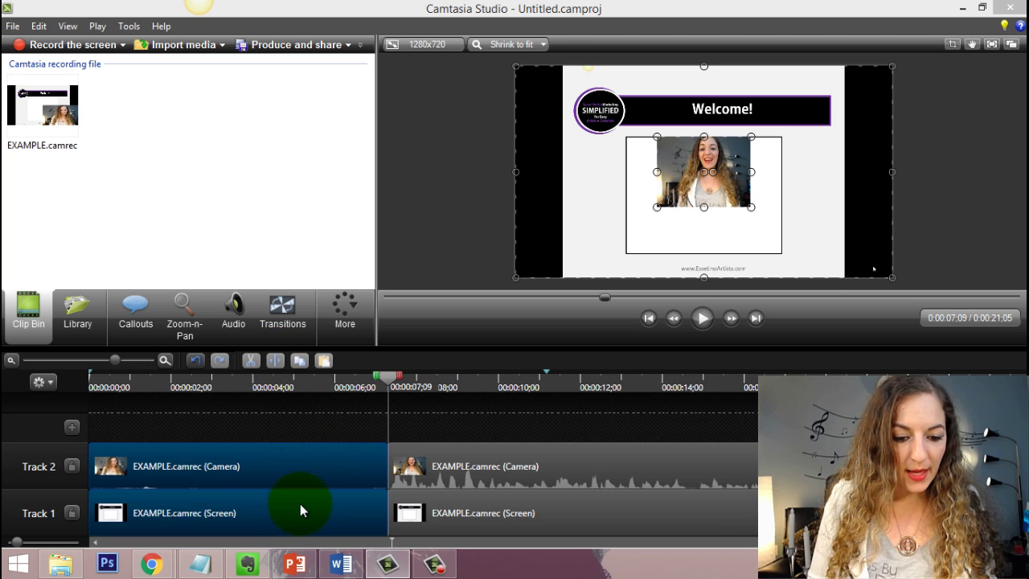
pyautogui.press('Delete')
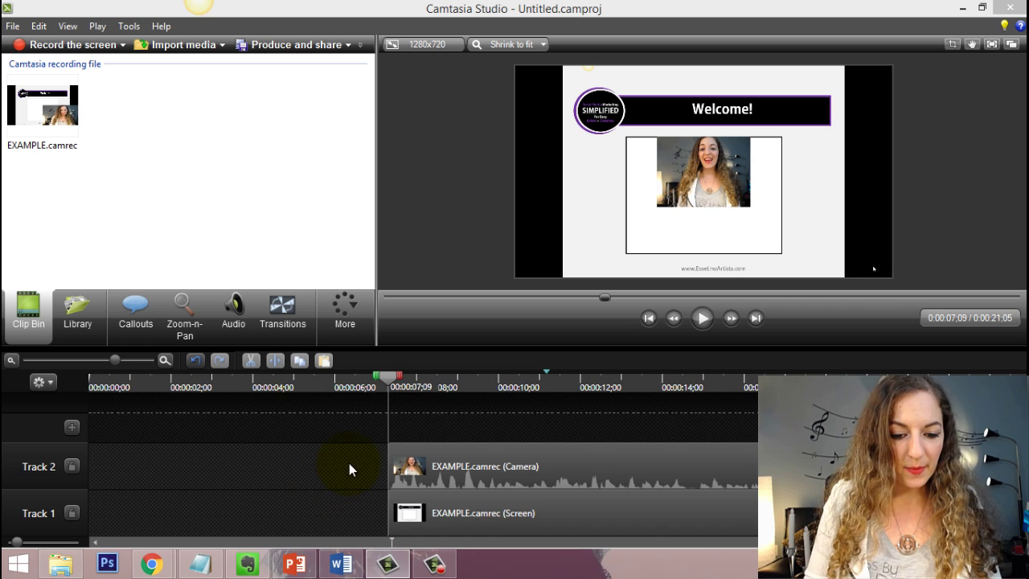
pyautogui.click(401, 484)
pyautogui.moveTo(433, 509); pyautogui.dragTo(136, 503)
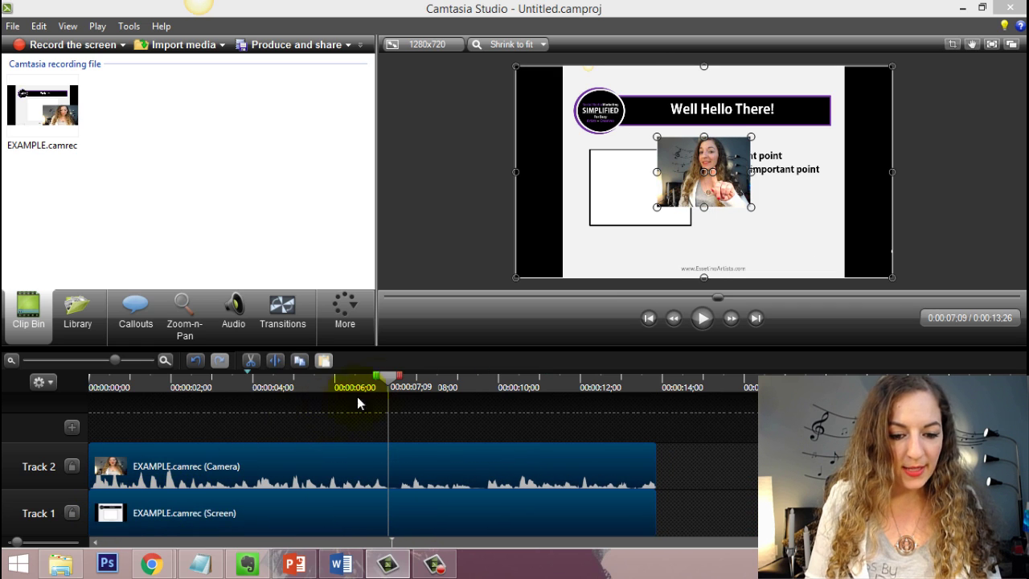
pyautogui.moveTo(389, 383); pyautogui.dragTo(71, 394)
# Resize the Track 2 webcam video to fill the white box on the Welcome! slide
pyautogui.click(306, 435)
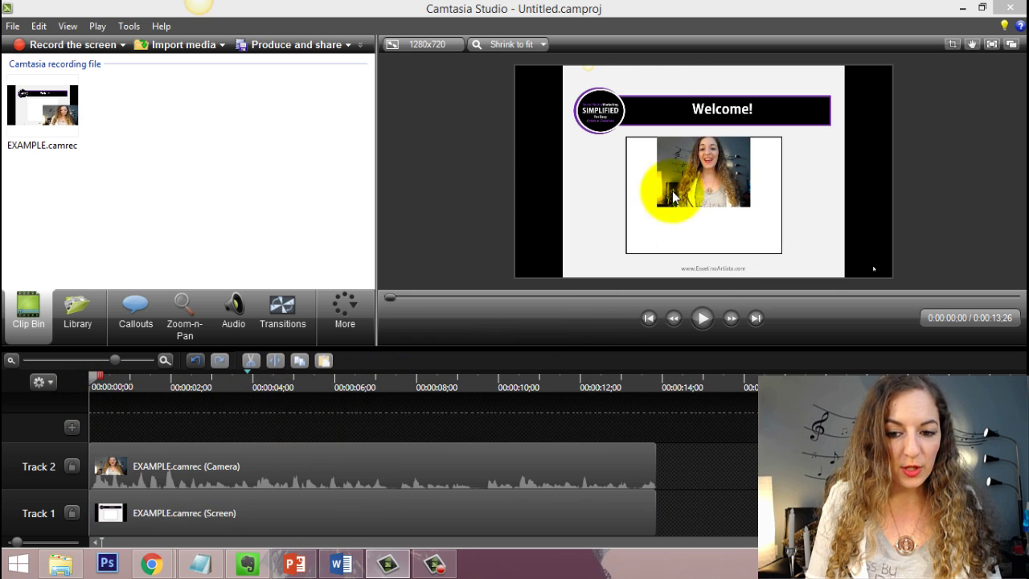
pyautogui.click(178, 453)
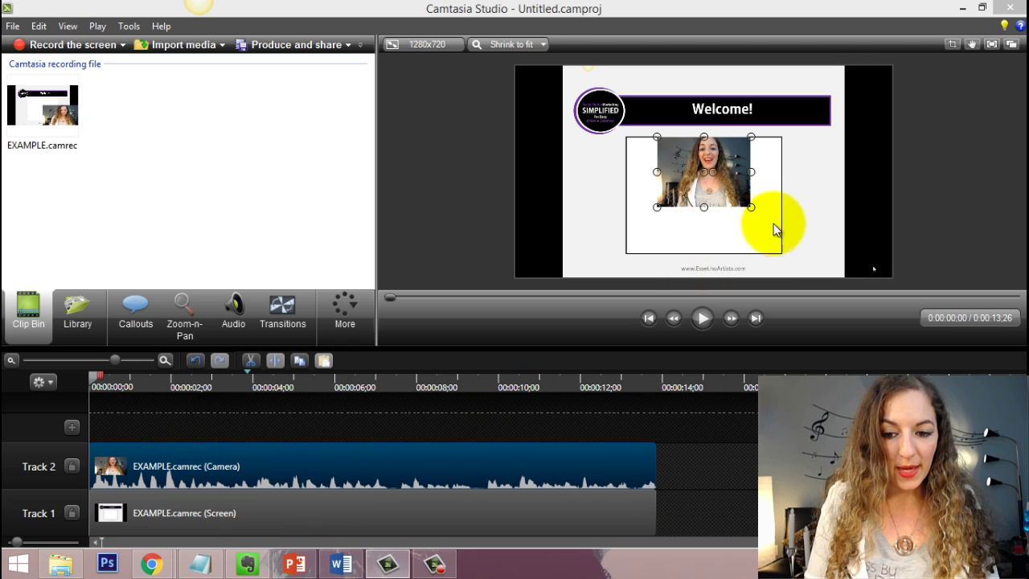
pyautogui.moveTo(752, 206); pyautogui.dragTo(748, 234)
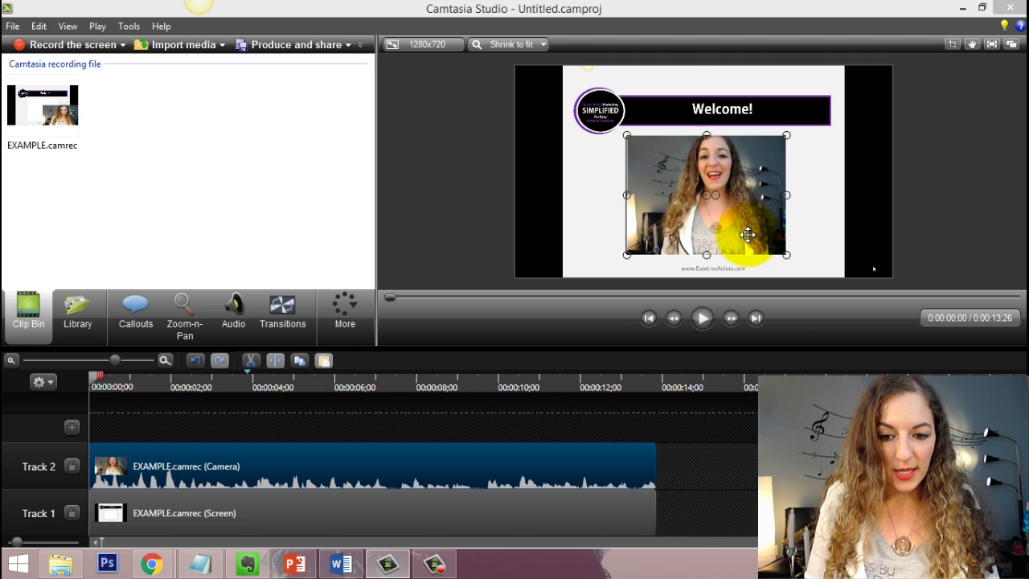
pyautogui.click(881, 266)
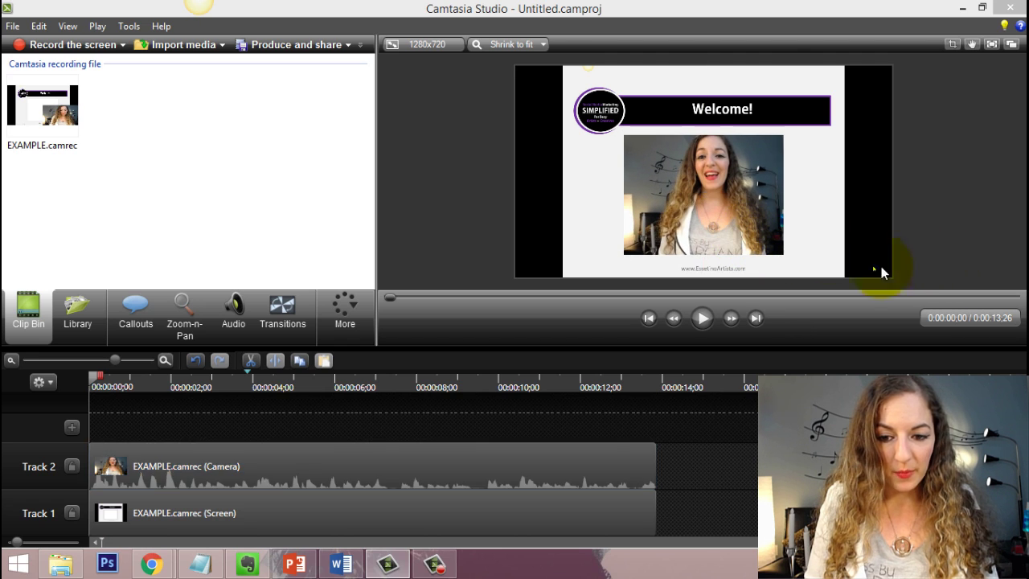
# Play the edit, then zoom the timeline and place the playhead at the slide change, 0:00:04:03
pyautogui.click(702, 319)
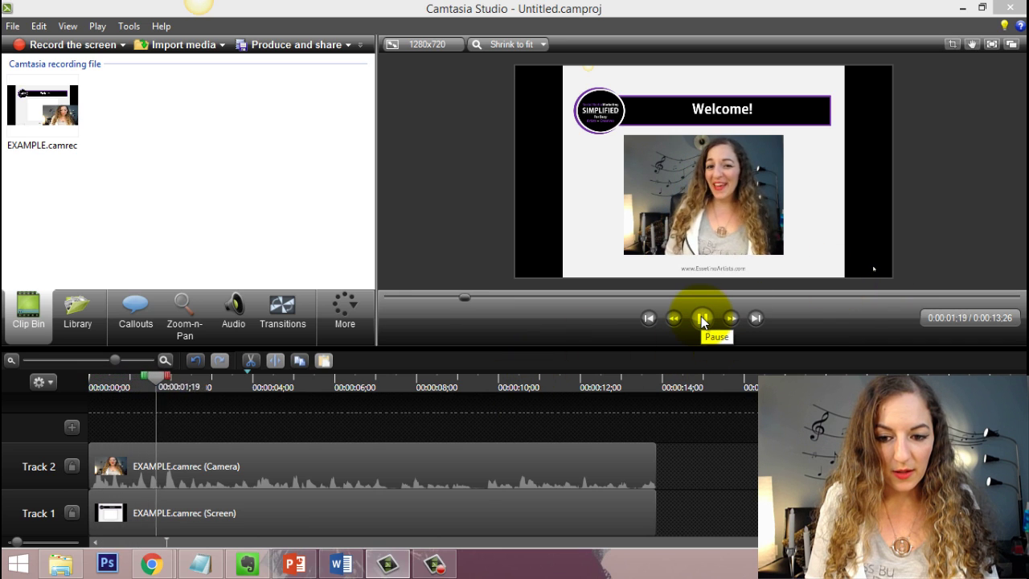
pyautogui.click(702, 319)
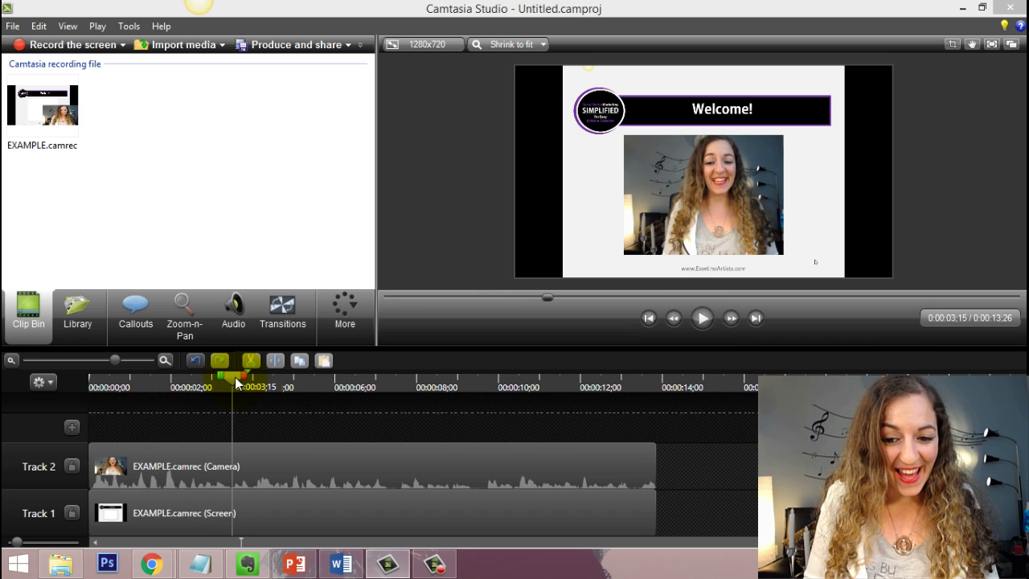
pyautogui.moveTo(235, 378)
pyautogui.mouseDown()
pyautogui.moveTo(279, 378)
pyautogui.moveTo(248, 379)
pyautogui.mouseUp()
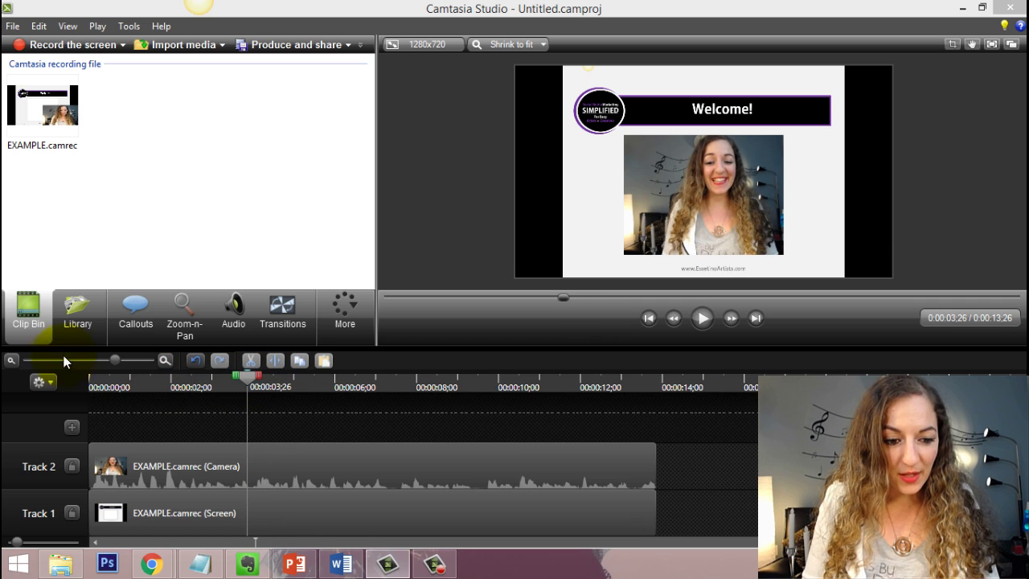
pyautogui.moveTo(114, 360); pyautogui.dragTo(150, 361)
pyautogui.moveTo(550, 379); pyautogui.dragTo(598, 379)
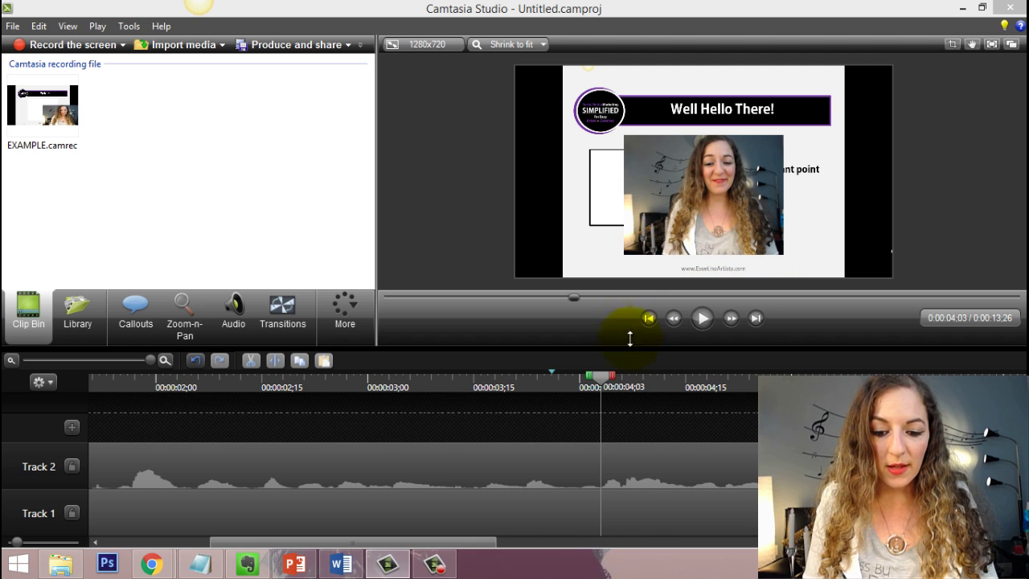
# Split the webcam clip at 0:00:04:03 and shrink the second part beside the bullet points
pyautogui.click(615, 456)
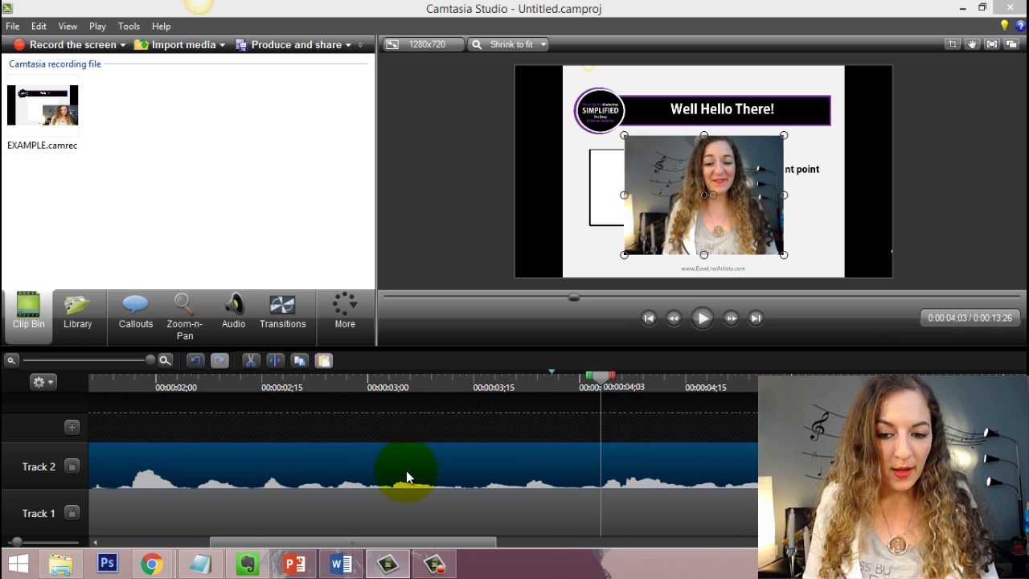
pyautogui.click(277, 367)
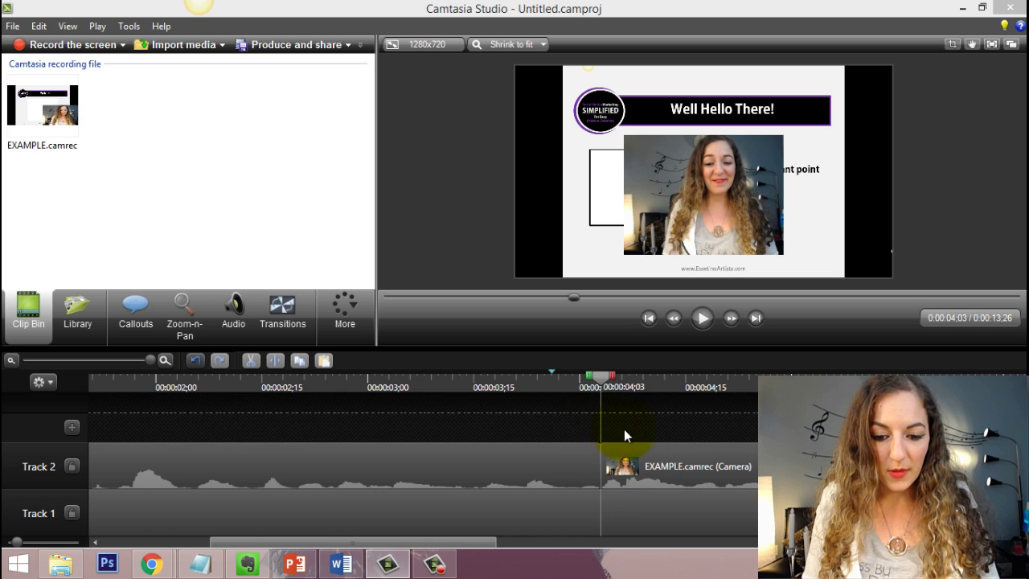
pyautogui.click(575, 451)
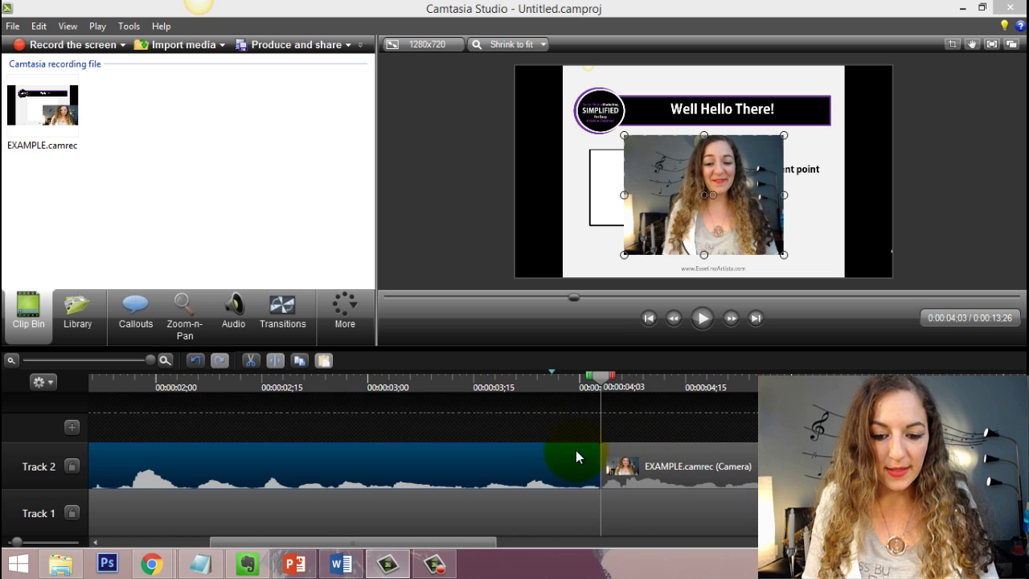
pyautogui.click(673, 449)
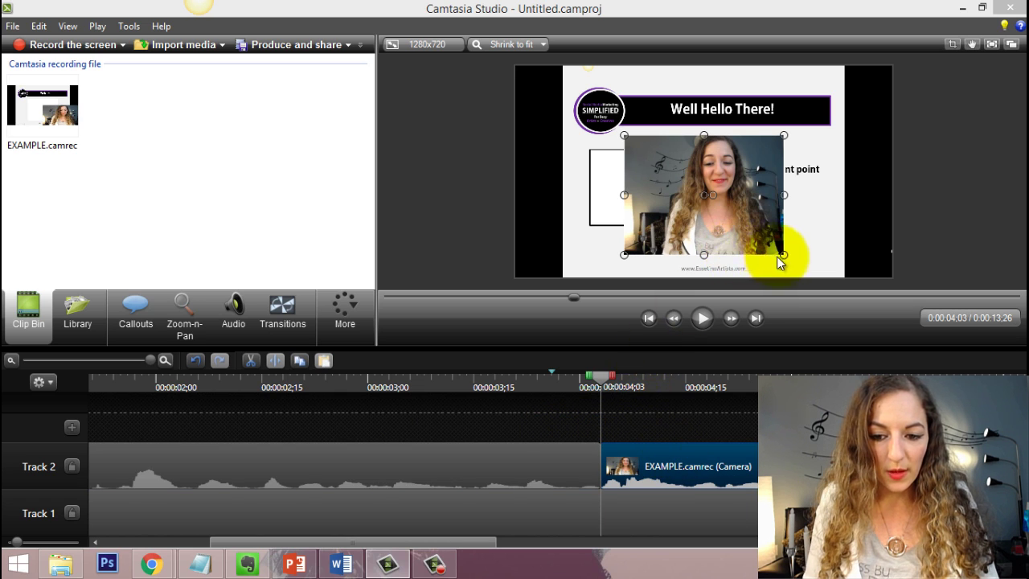
pyautogui.moveTo(784, 254); pyautogui.dragTo(696, 229)
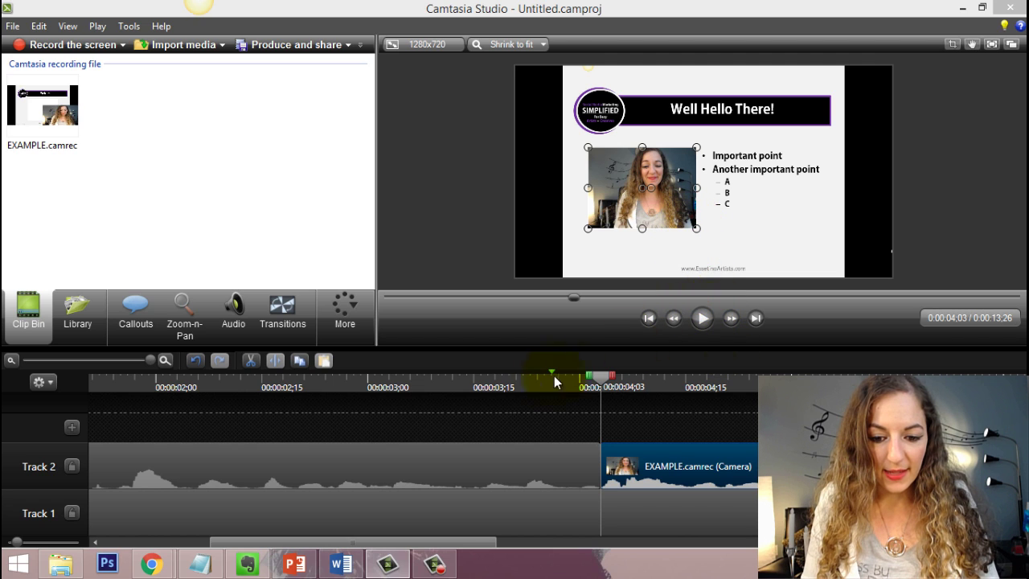
# Play back from just before the slide change to 0:00:09:13 to check the webcam placement
pyautogui.click(560, 382)
pyautogui.click(701, 319)
pyautogui.click(701, 319)
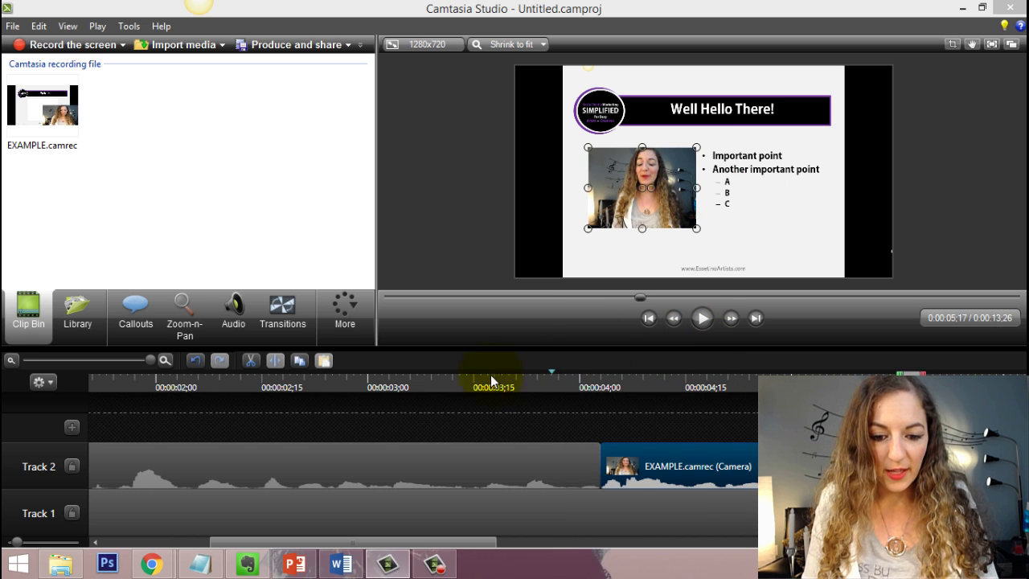
pyautogui.click(517, 384)
pyautogui.click(413, 385)
pyautogui.click(389, 388)
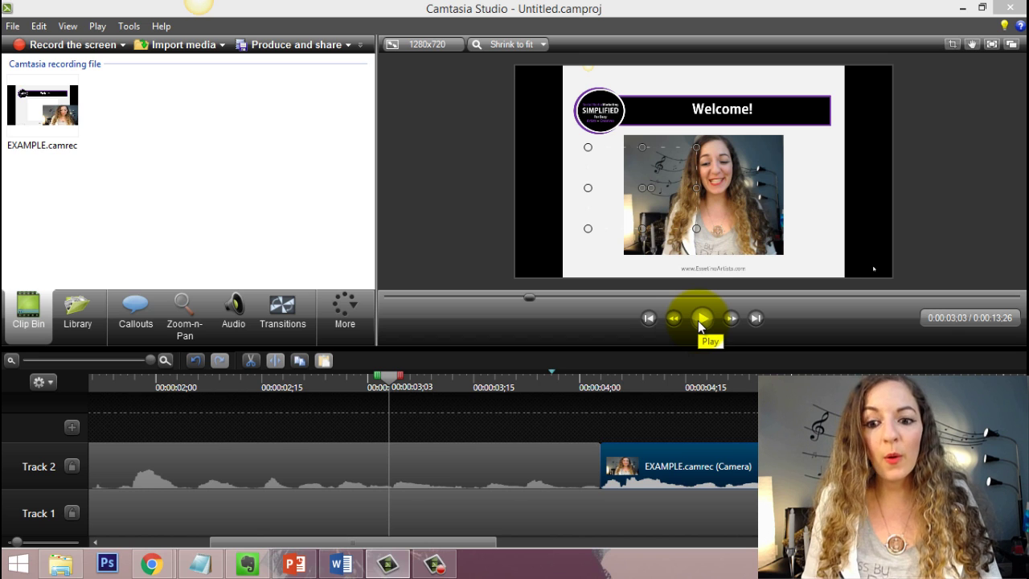
pyautogui.click(702, 320)
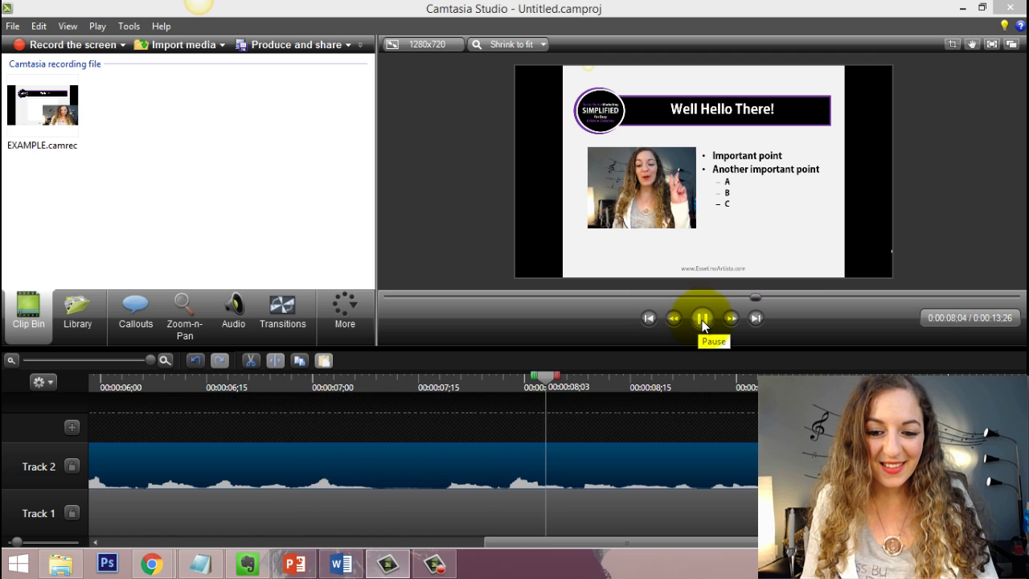
pyautogui.click(703, 319)
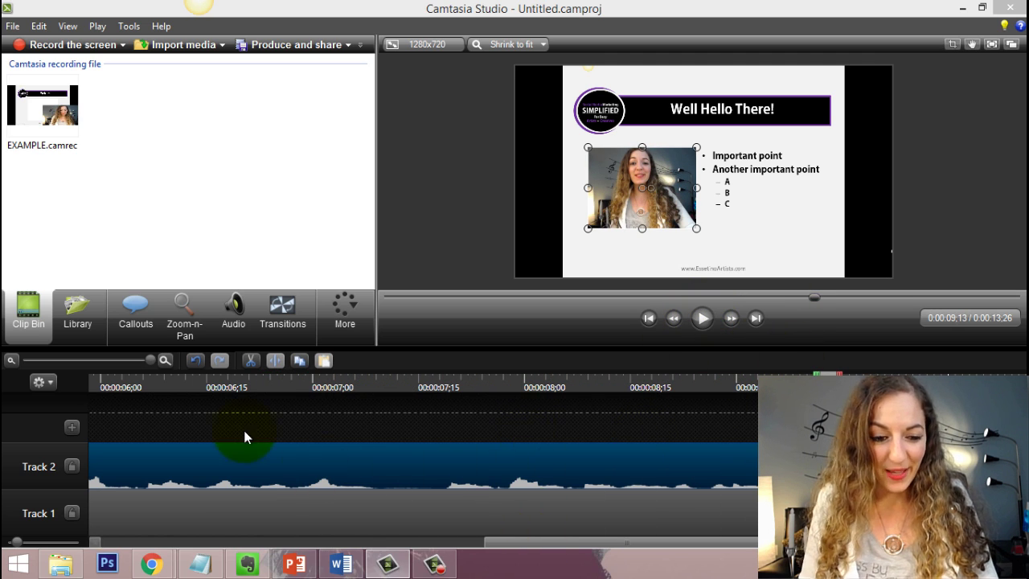
# Zoom the timeline out to show all clips and deselect the webcam clip
pyautogui.moveTo(115, 359); pyautogui.dragTo(101, 359)
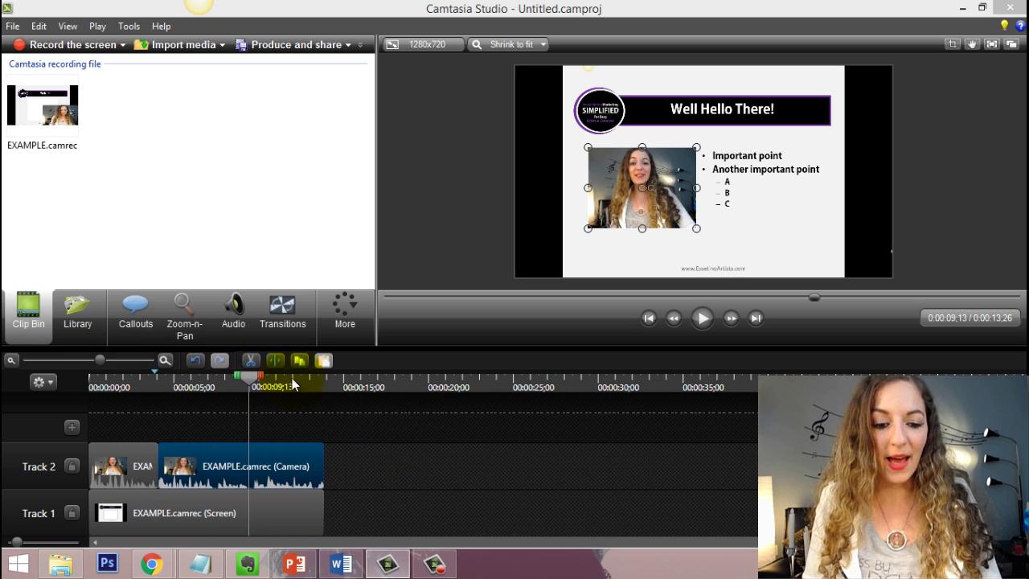
pyautogui.moveTo(253, 378); pyautogui.dragTo(284, 395)
pyautogui.click(395, 448)
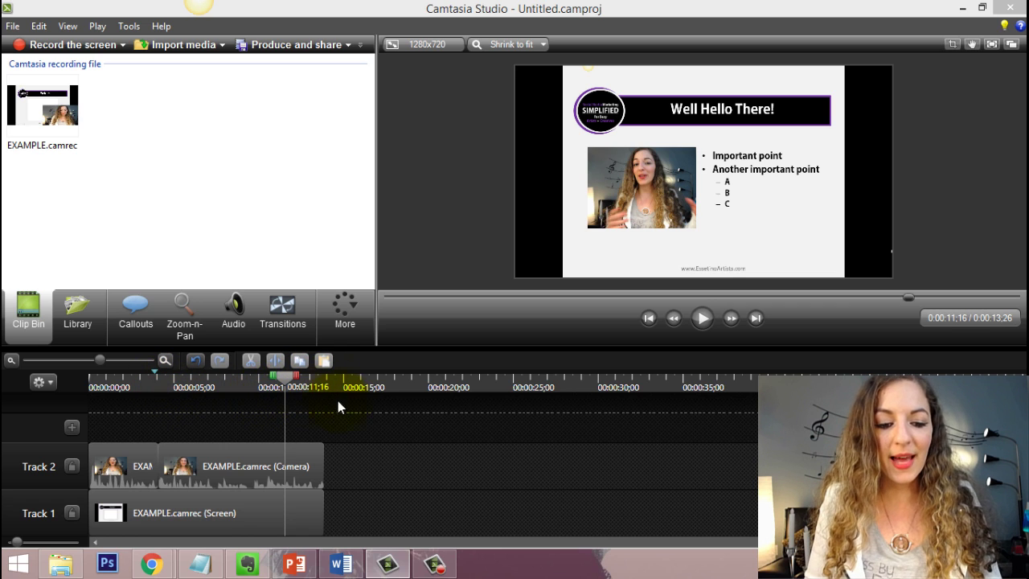
# Start producing the video with the MP4 only (up to 720p) preset
pyautogui.click(286, 46)
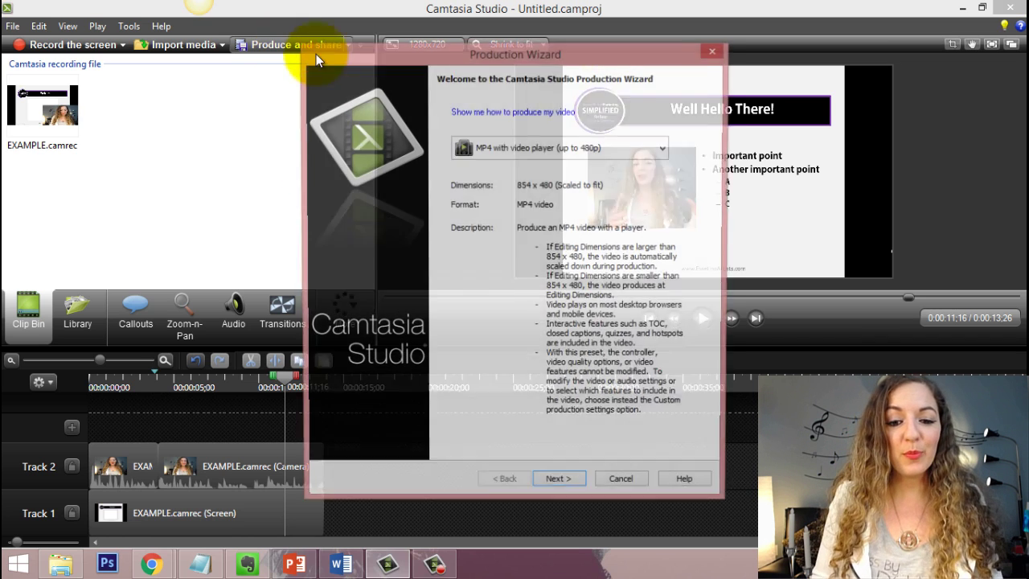
pyautogui.click(554, 152)
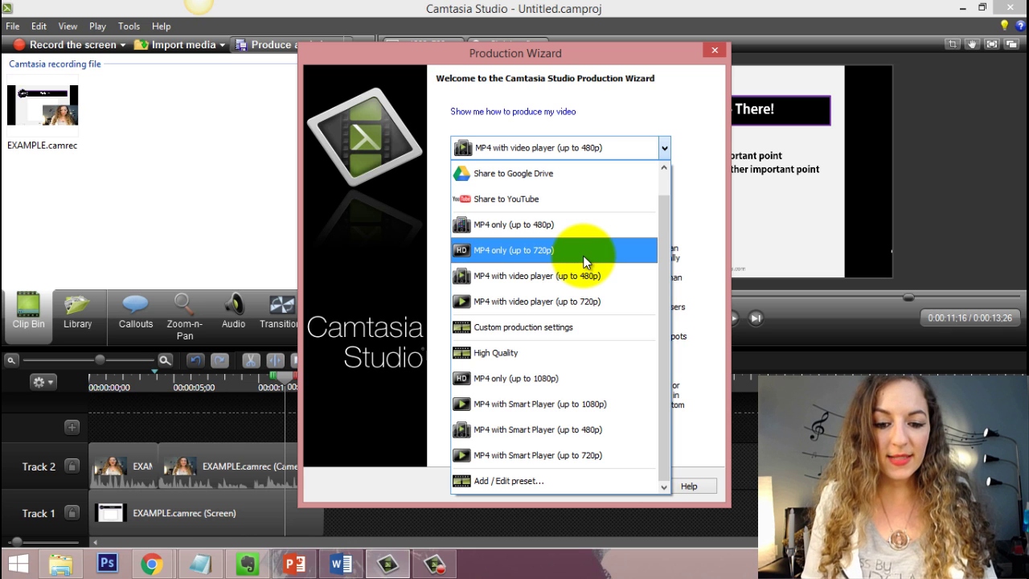
pyautogui.click(584, 262)
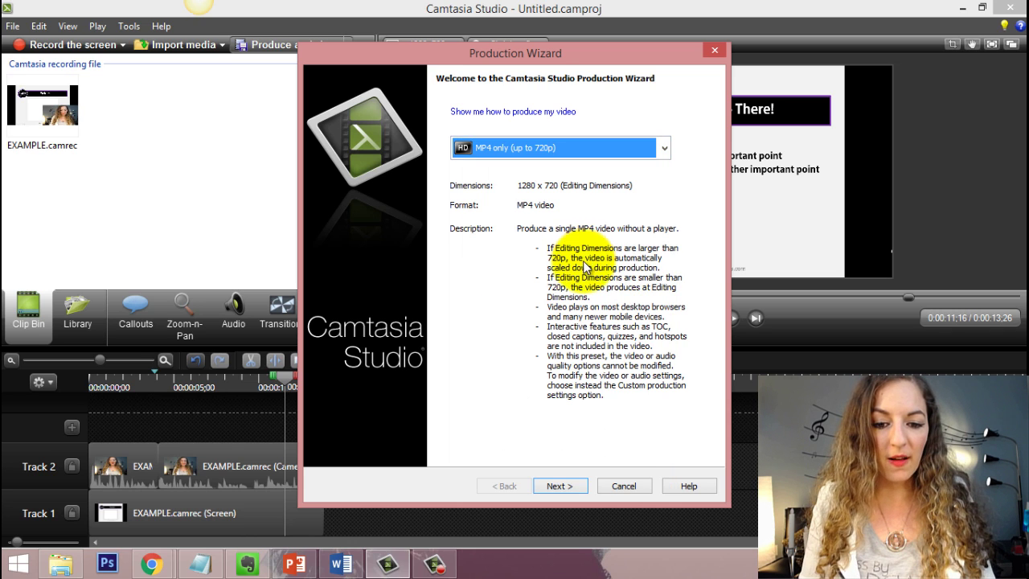